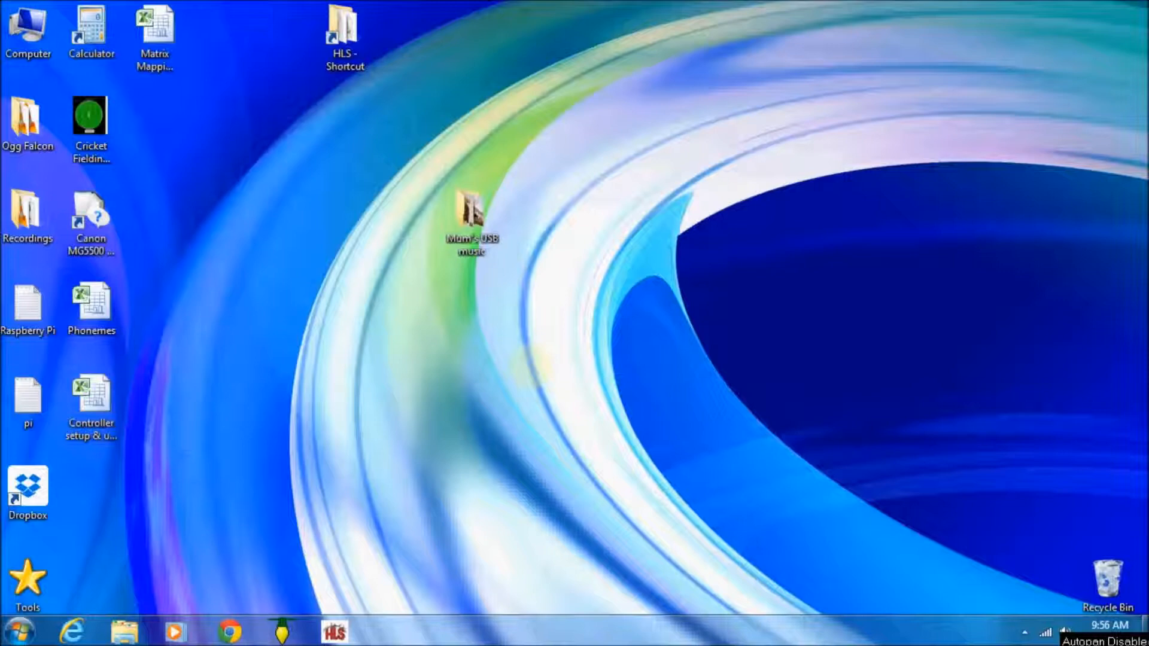
# Open the HLS folder and look through the sequence folders inside its Sequences folder
pyautogui.doubleClick(343, 33)
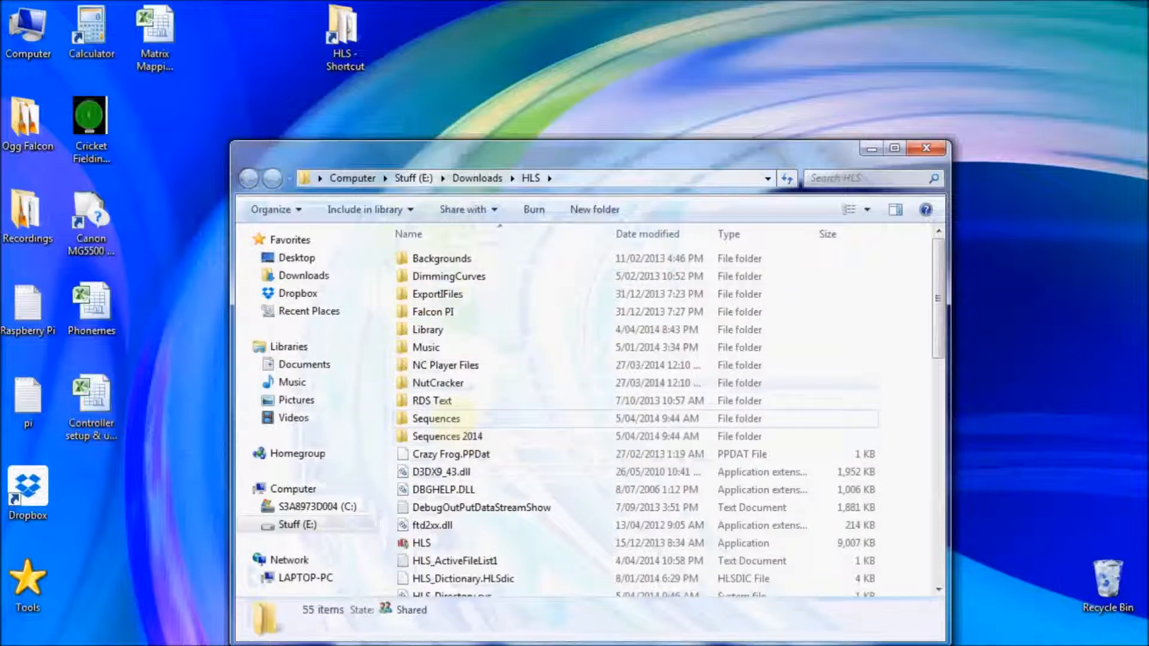
pyautogui.doubleClick(455, 419)
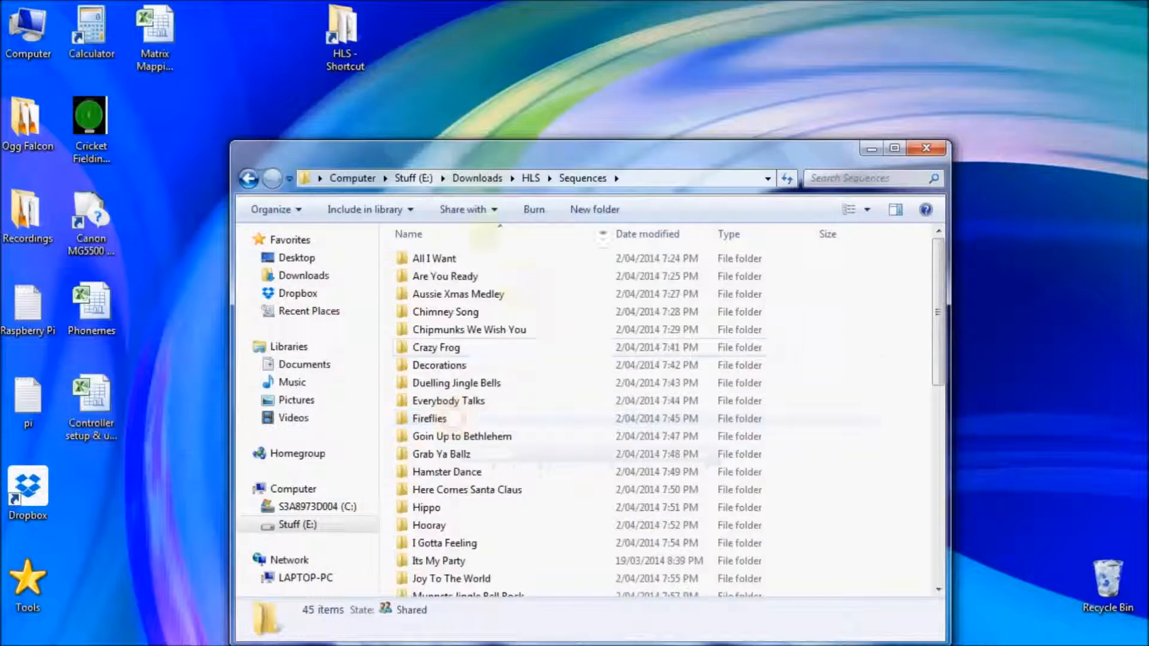
pyautogui.scroll(-8, 492, 335)
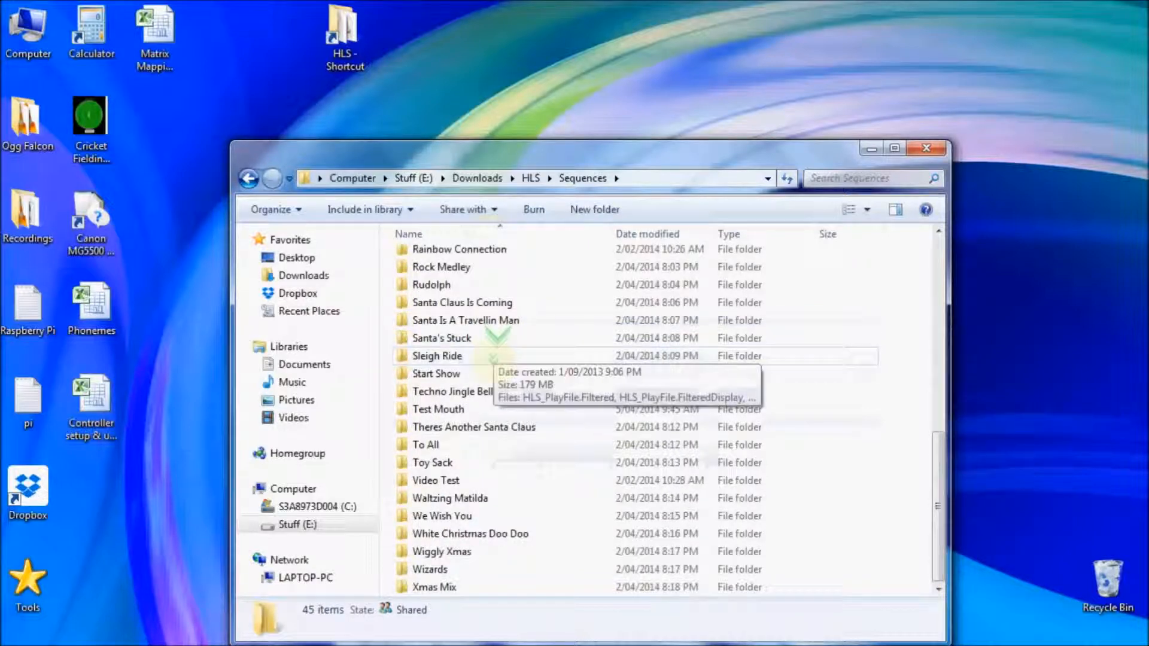
pyautogui.scroll(8, 492, 358)
pyautogui.click(249, 179)
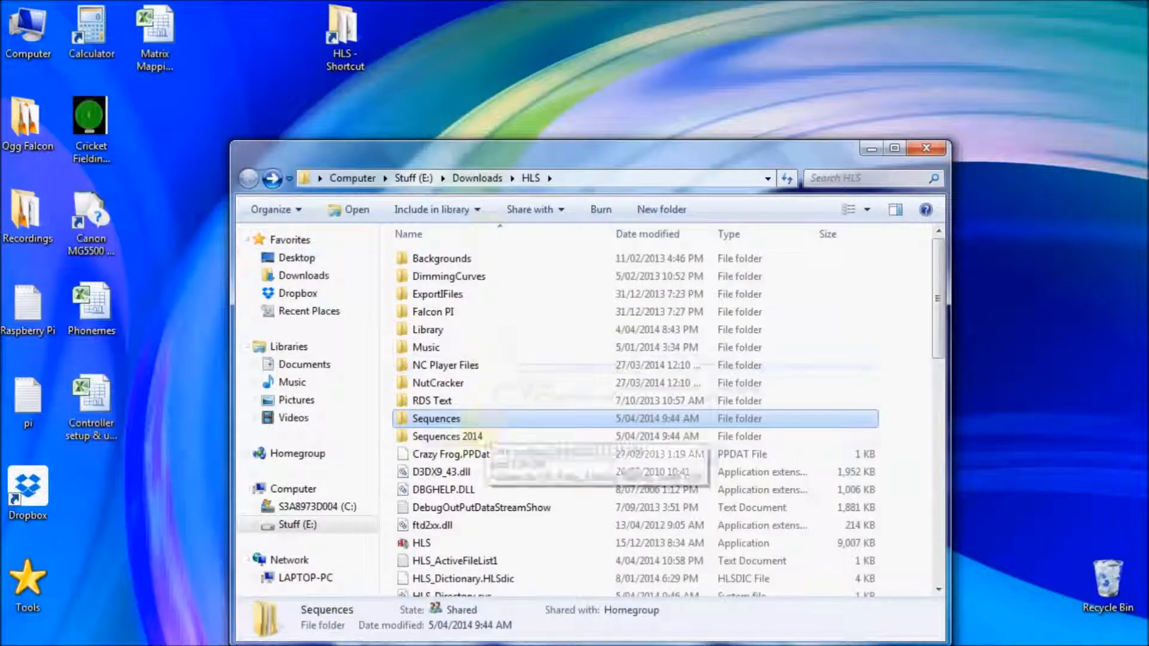
# Compare the contents of the Sequences 2014 and Sequences folders, and close the folder window
pyautogui.doubleClick(447, 437)
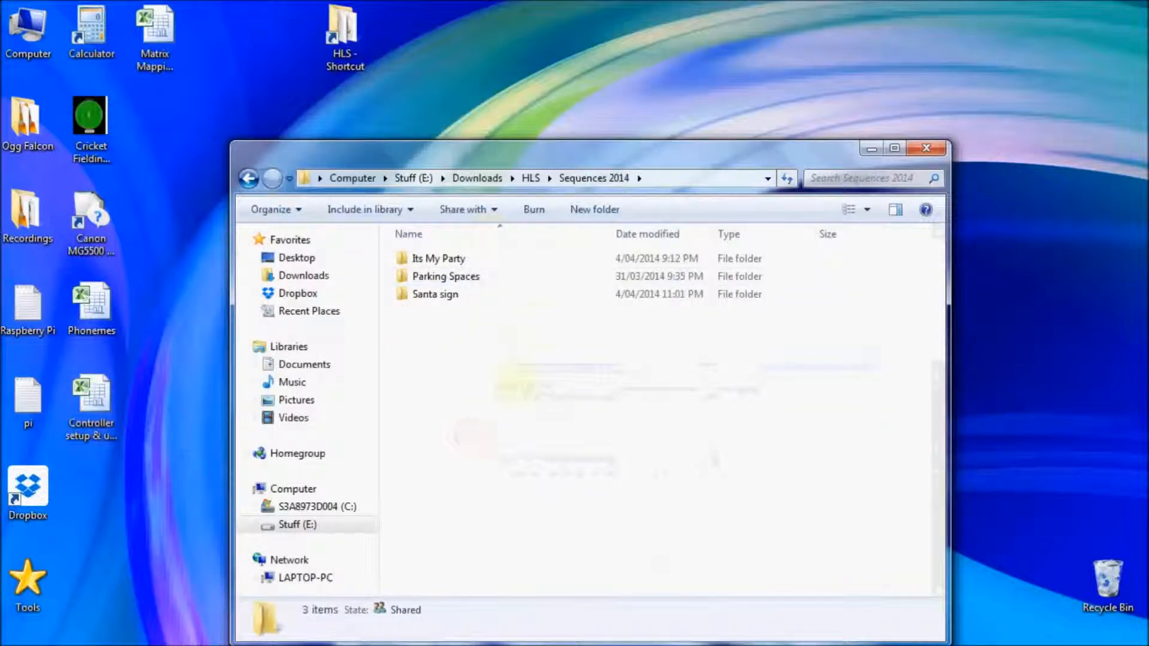
pyautogui.hotkey('alt', 'Left')
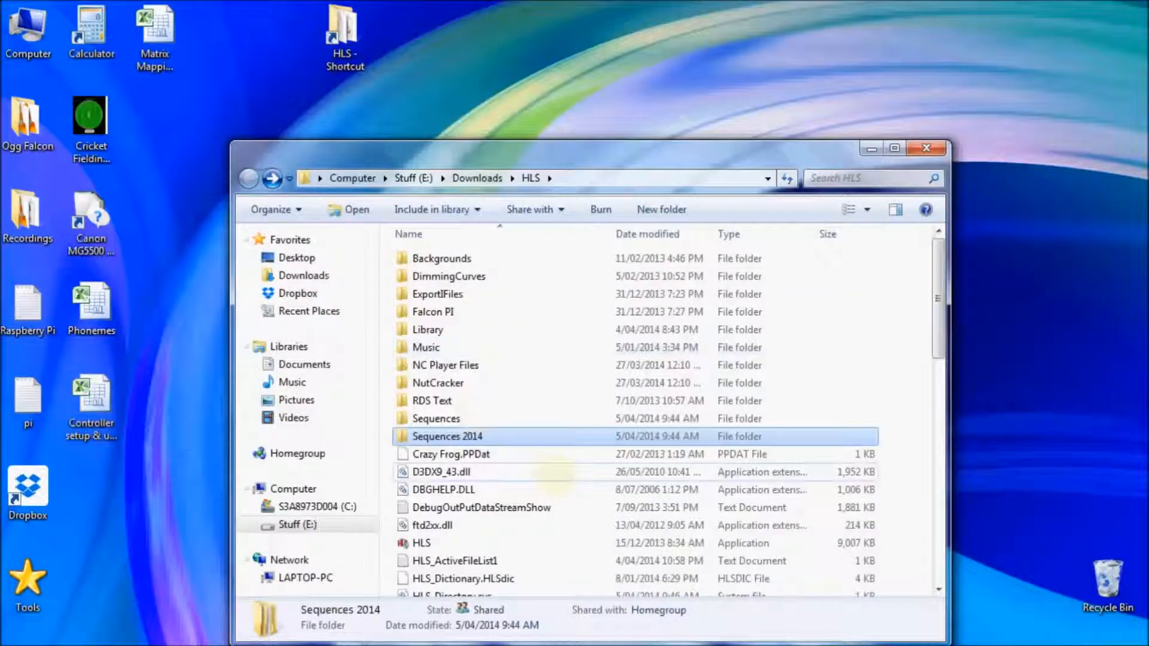
pyautogui.doubleClick(467, 419)
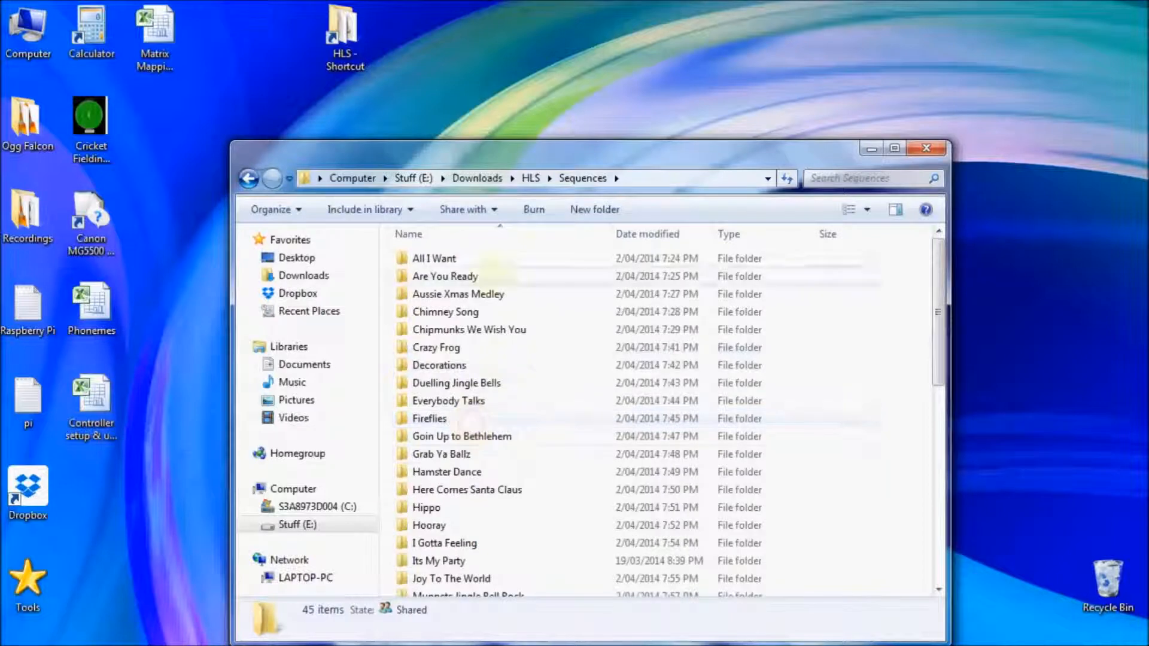
pyautogui.click(249, 177)
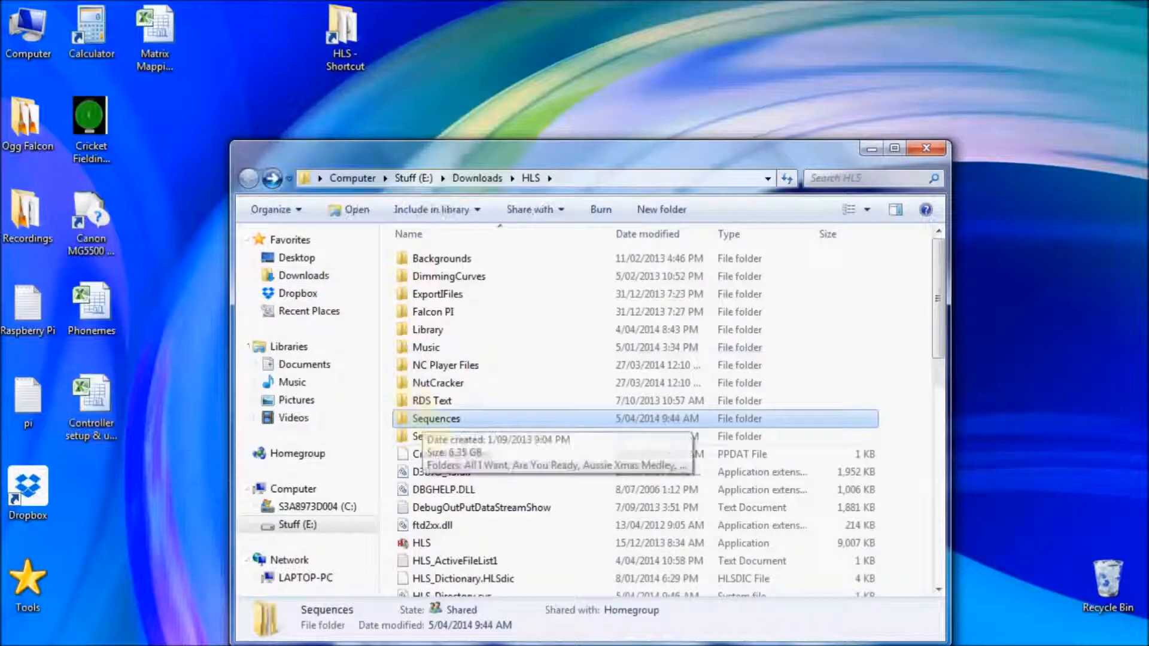
pyautogui.doubleClick(448, 437)
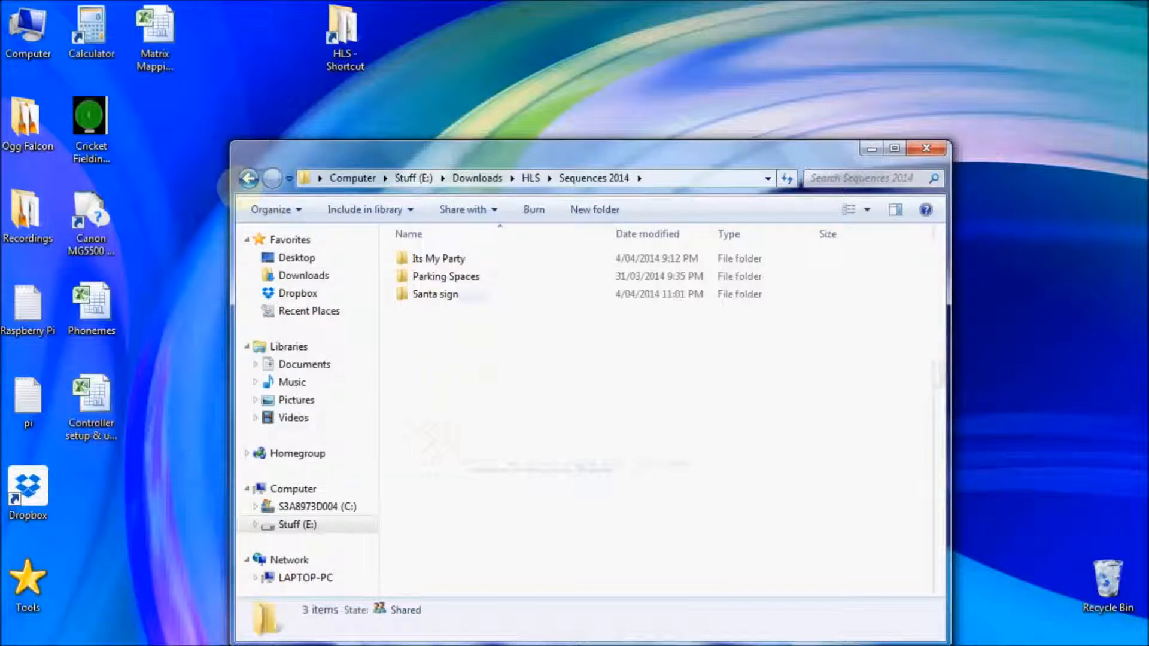
pyautogui.click(249, 178)
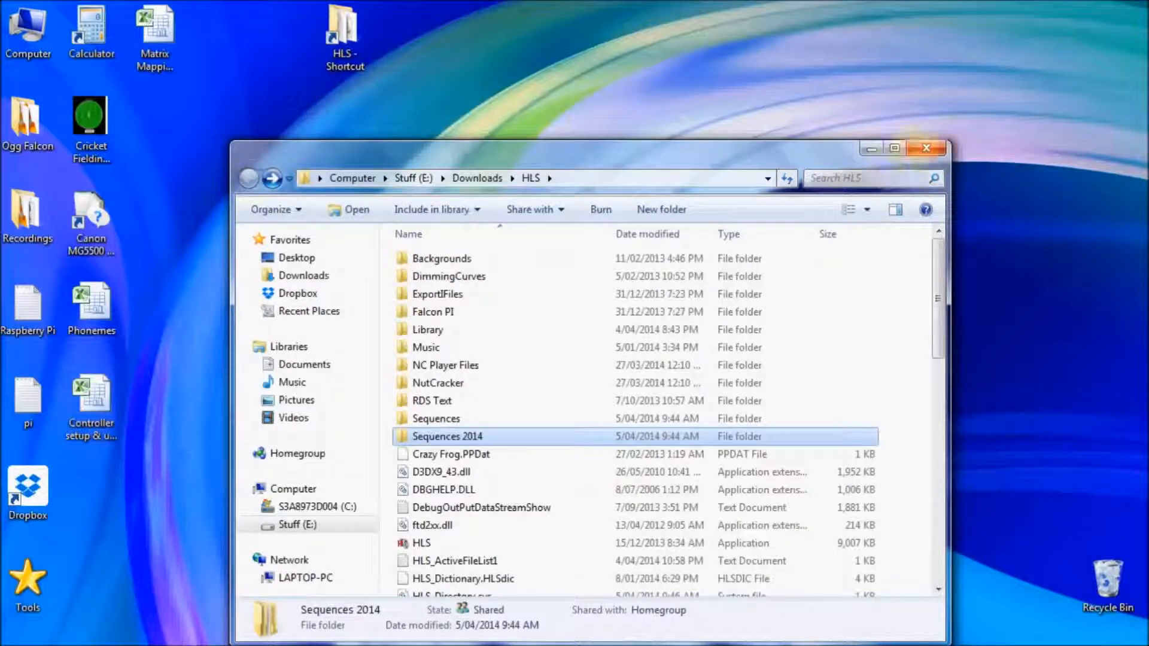
pyautogui.click(927, 148)
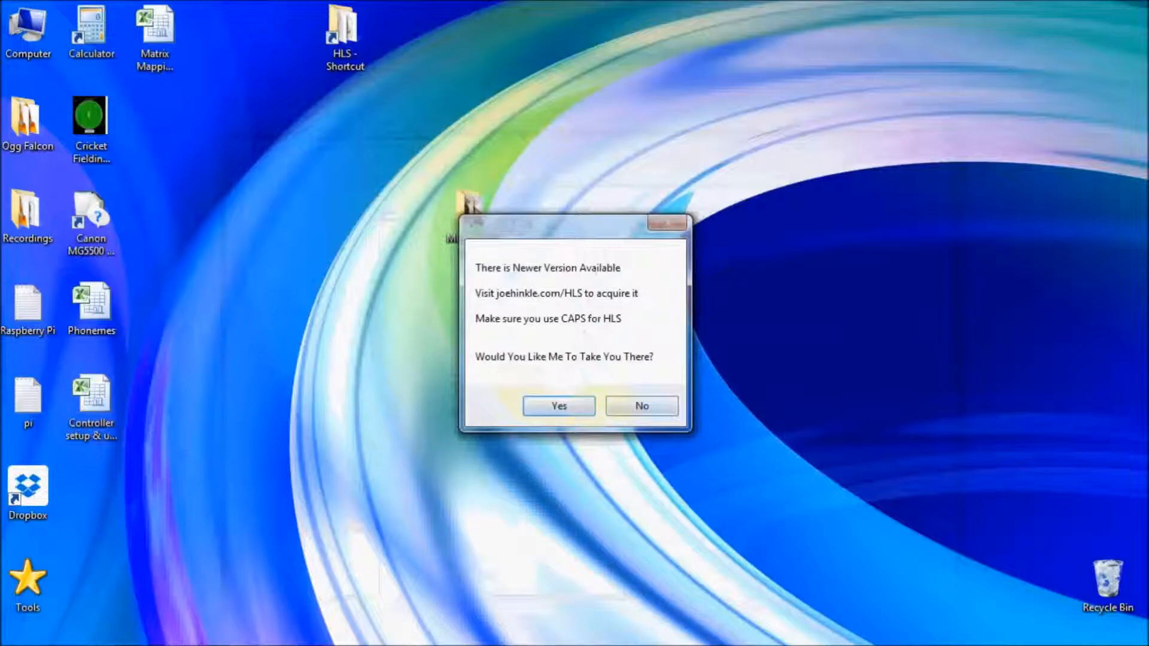
# Dismiss the HLS update offer and open the recent sequence Its My Party
pyautogui.click(526, 402)
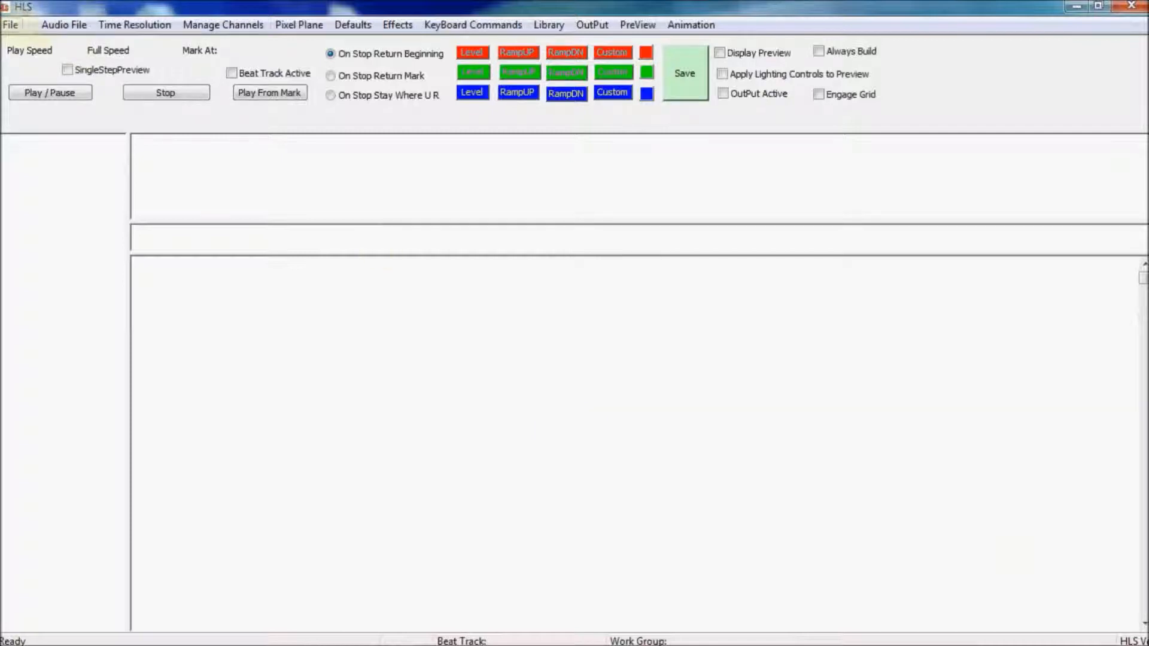
pyautogui.click(10, 24)
pyautogui.click(60, 42)
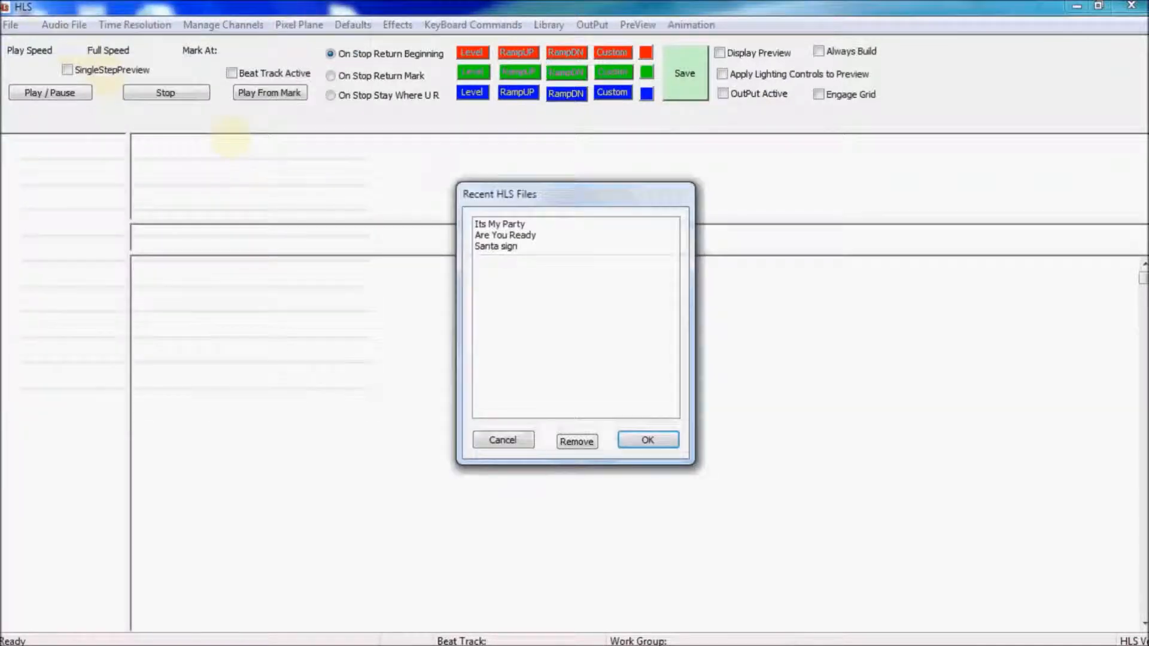
pyautogui.click(508, 224)
pyautogui.click(647, 440)
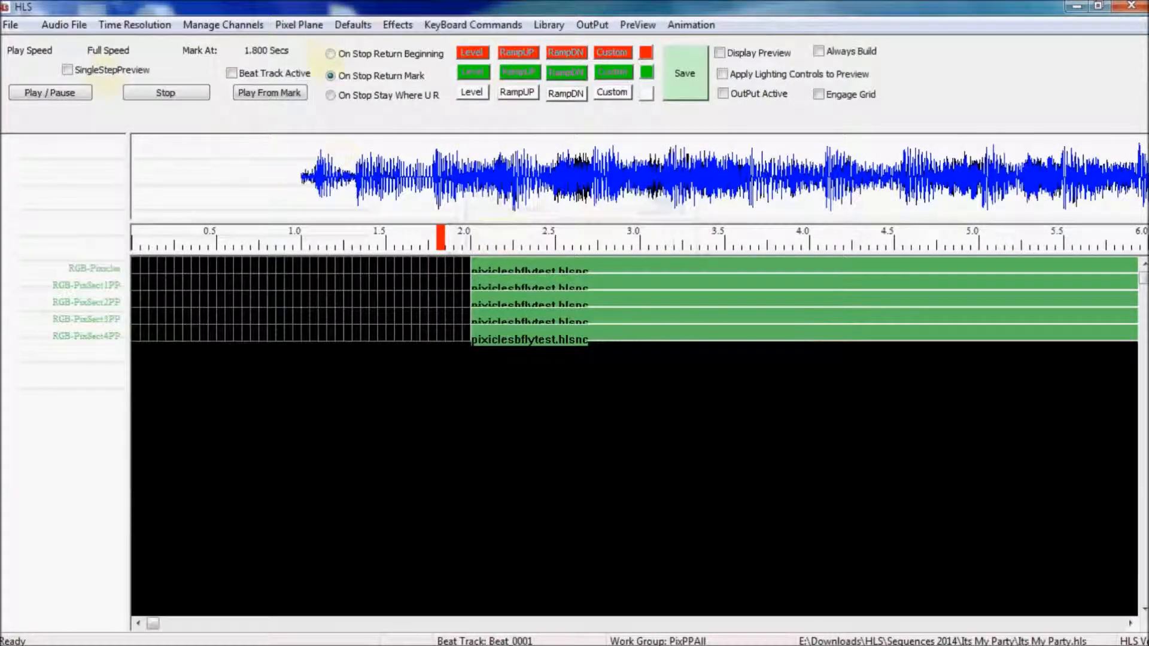
# Examine the channel folders of the Its My Party sequence in the Channel Manager, and close it
pyautogui.click(223, 25)
pyautogui.click(257, 42)
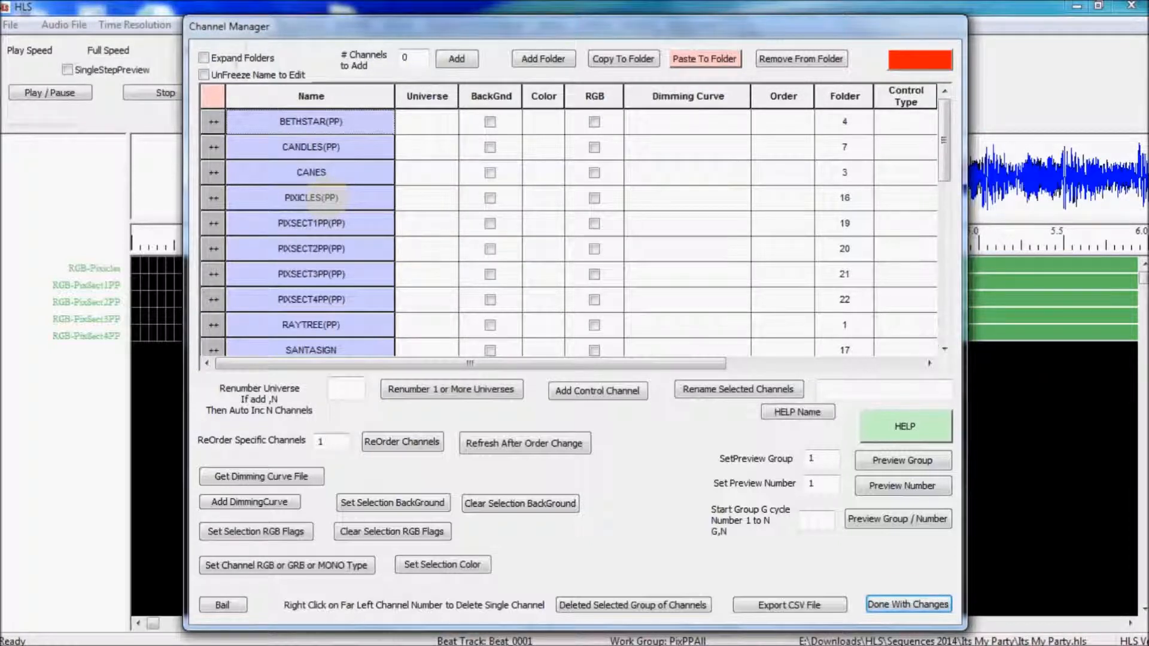
pyautogui.scroll(-1, 355, 258)
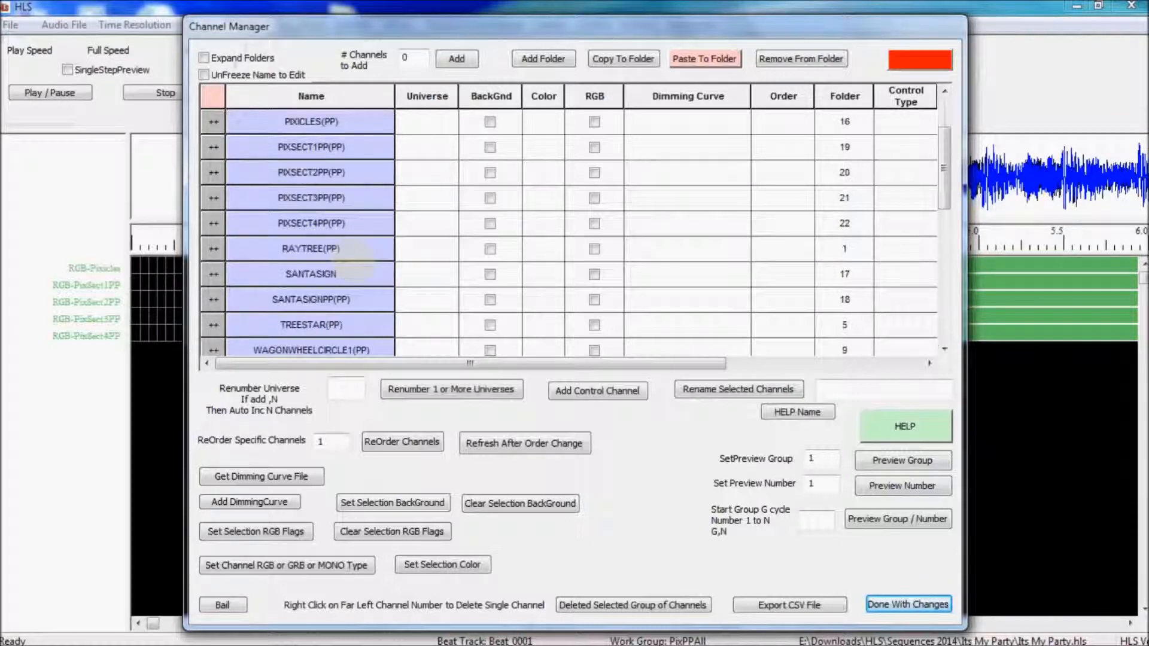
pyautogui.scroll(-5, 350, 274)
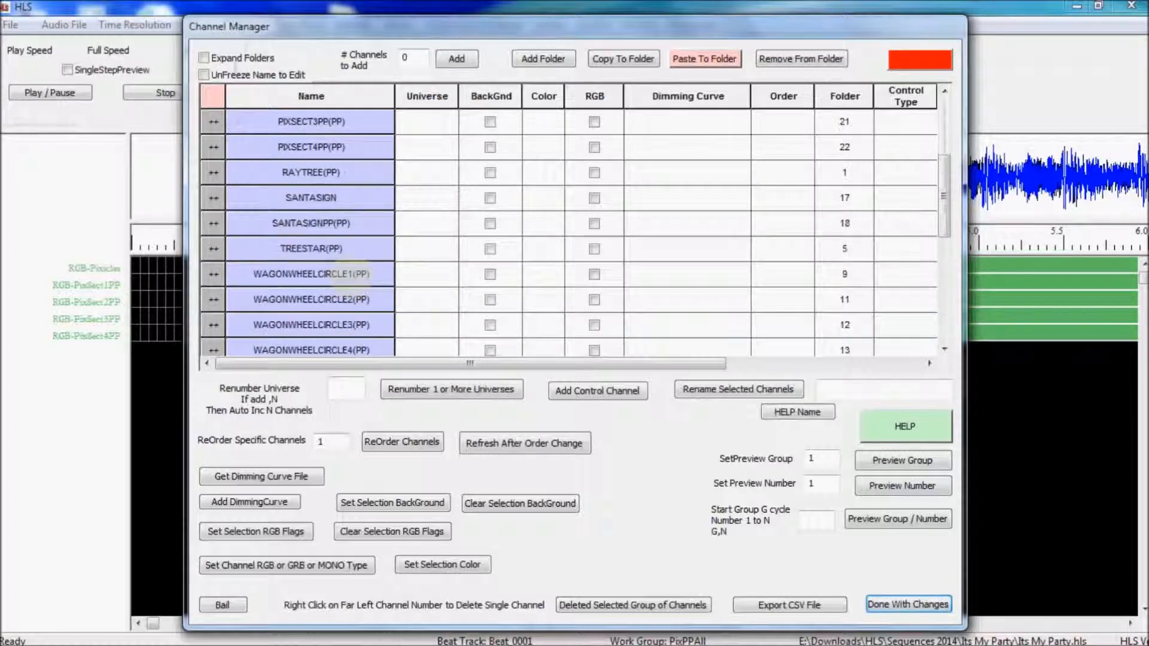
pyautogui.scroll(1, 356, 258)
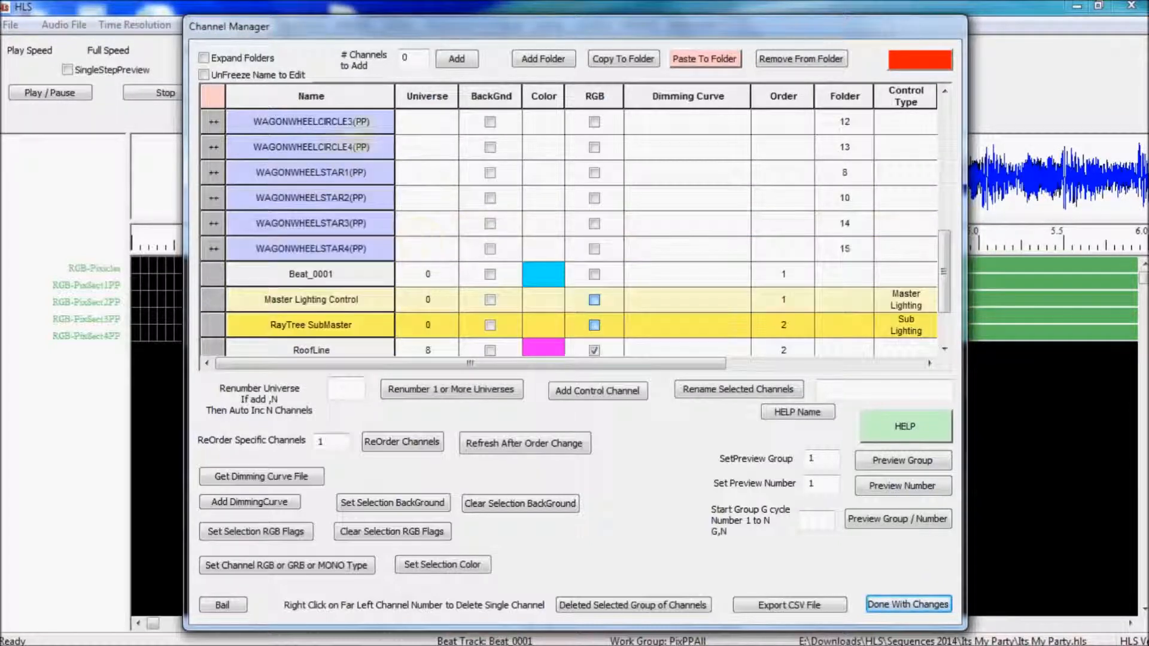
pyautogui.scroll(5, 353, 221)
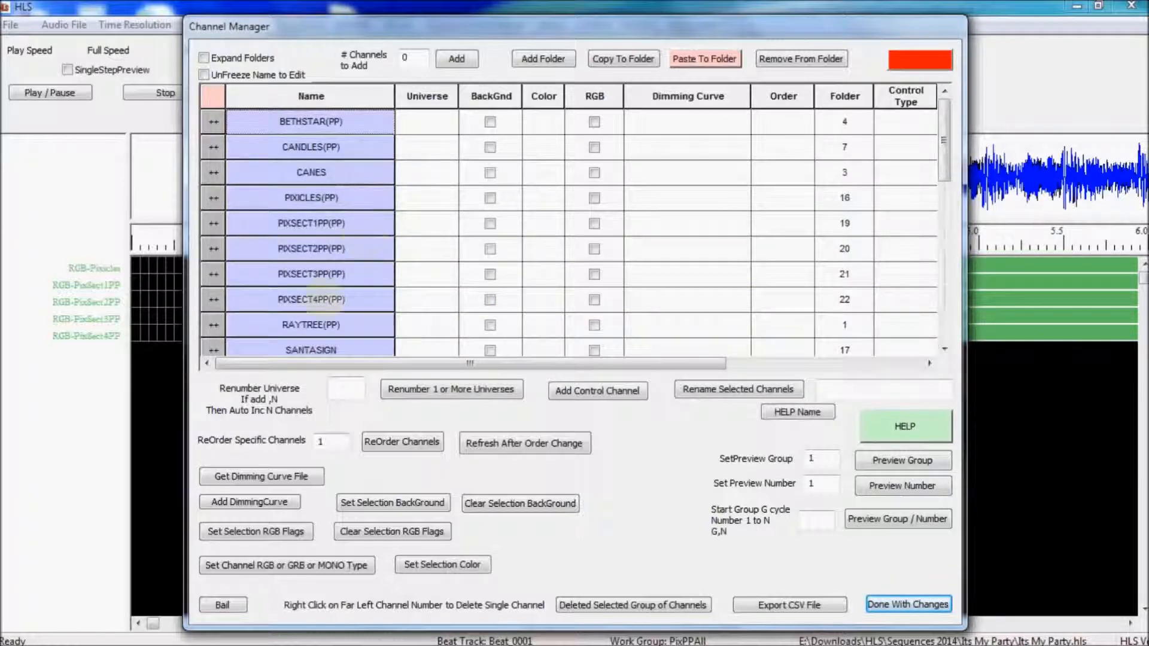
pyautogui.scroll(-3, 350, 273)
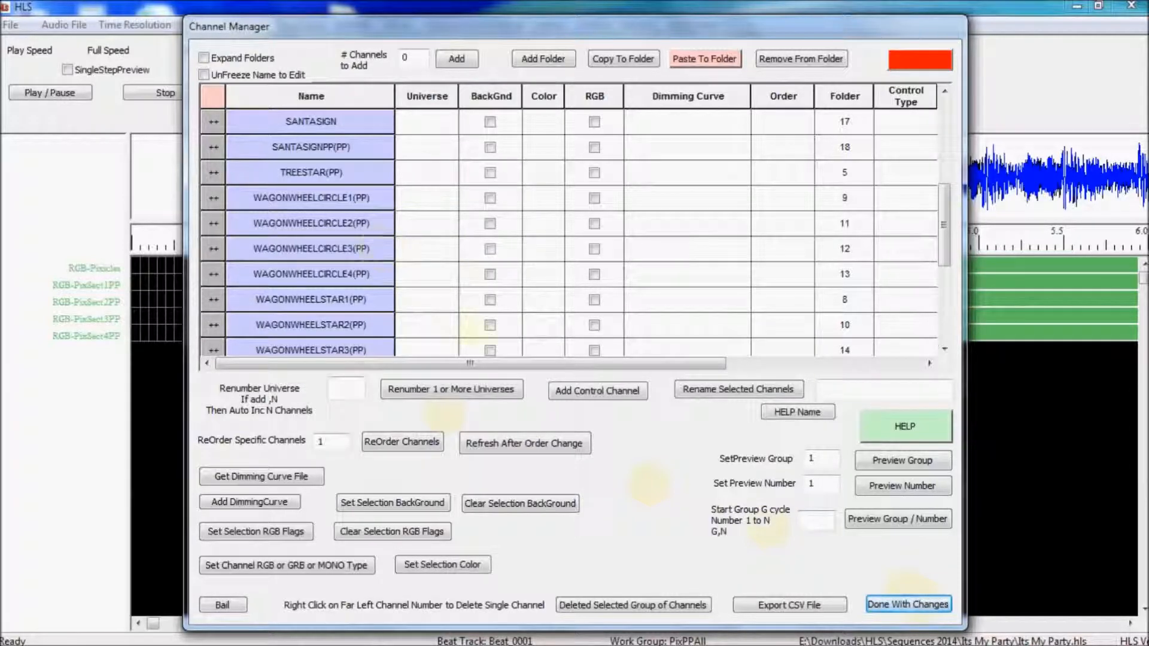
pyautogui.click(907, 604)
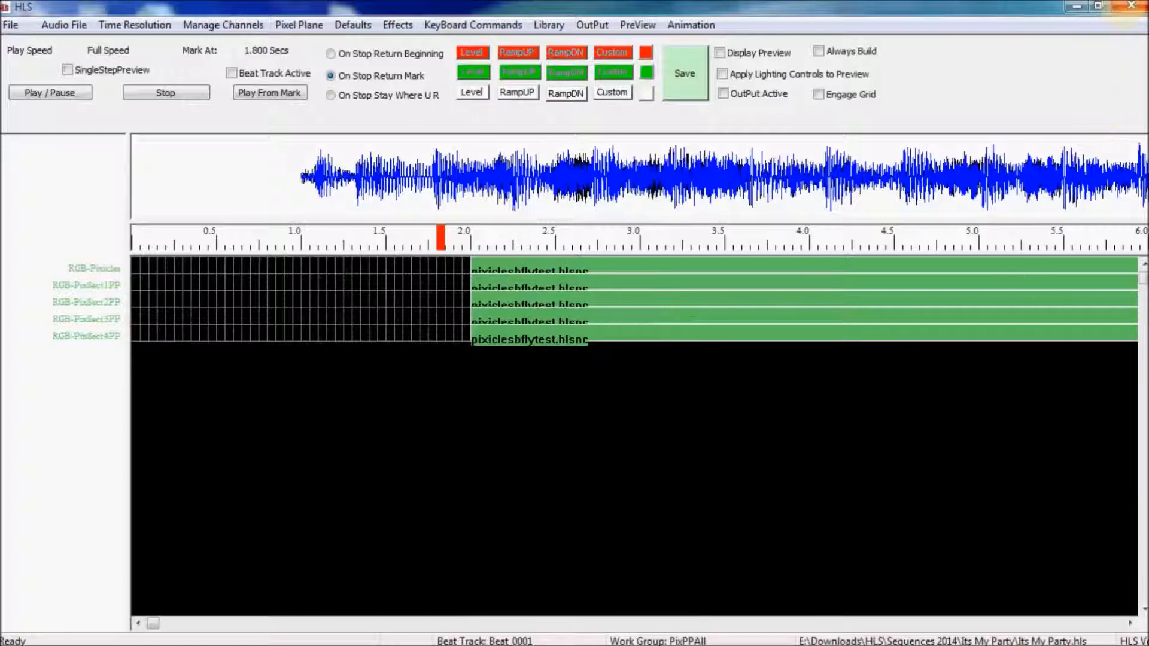
# Save the Its My Party sequence while exiting HLS, and restart HLS, declining the newer version
pyautogui.click(1131, 6)
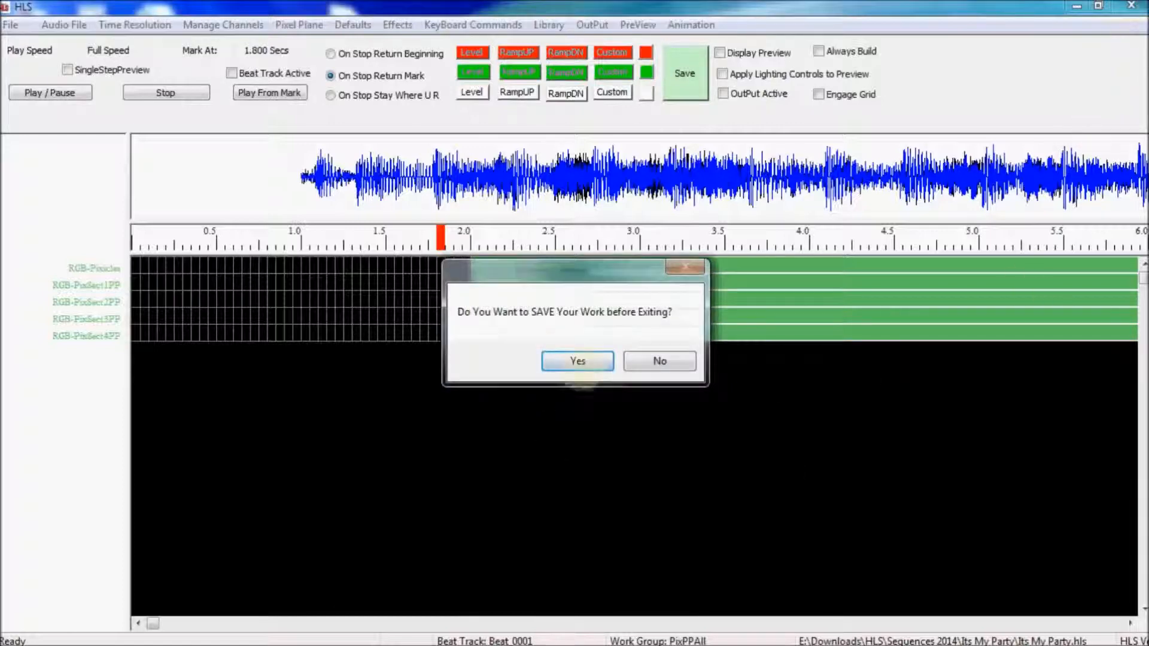
pyautogui.click(578, 360)
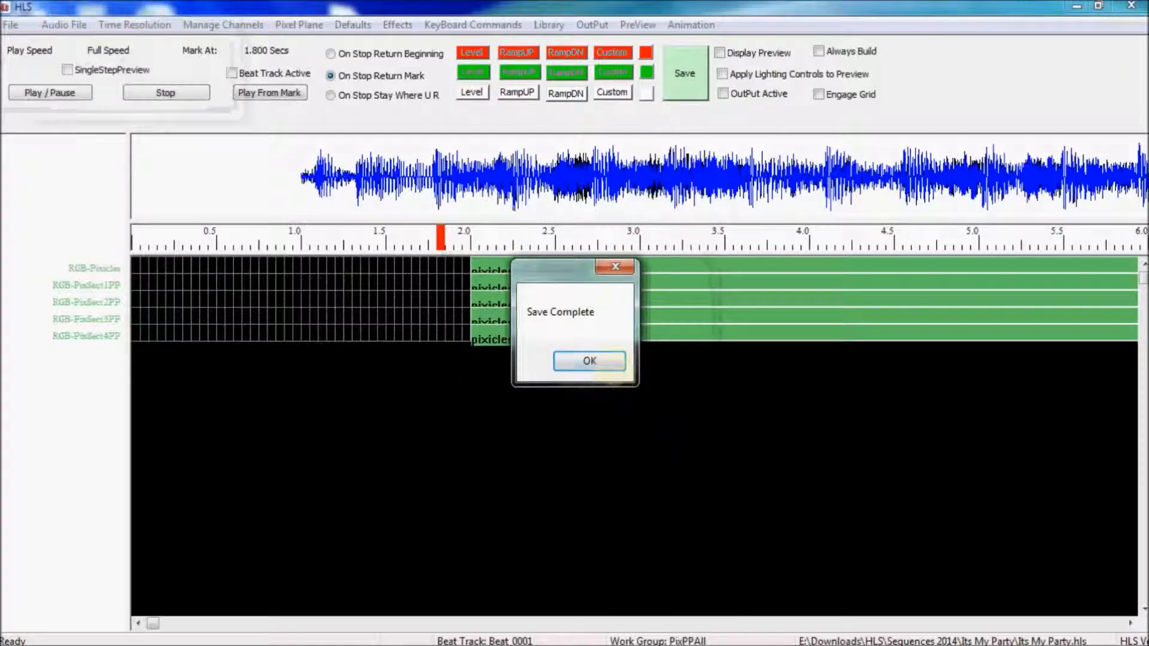
pyautogui.press('Return')
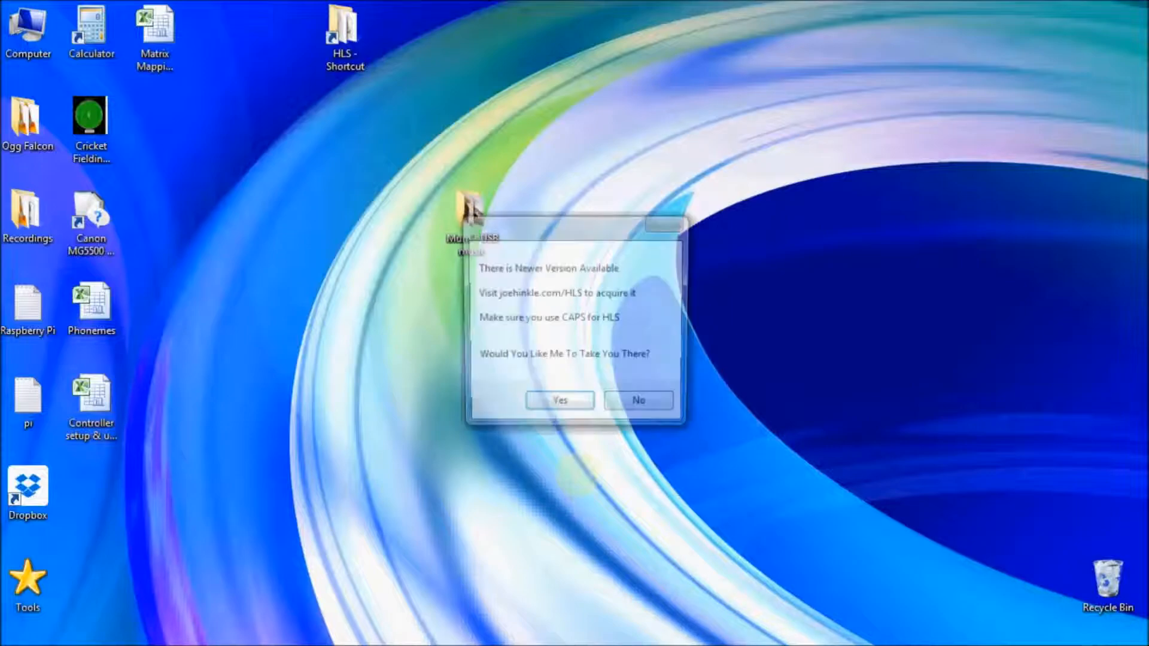
pyautogui.click(640, 402)
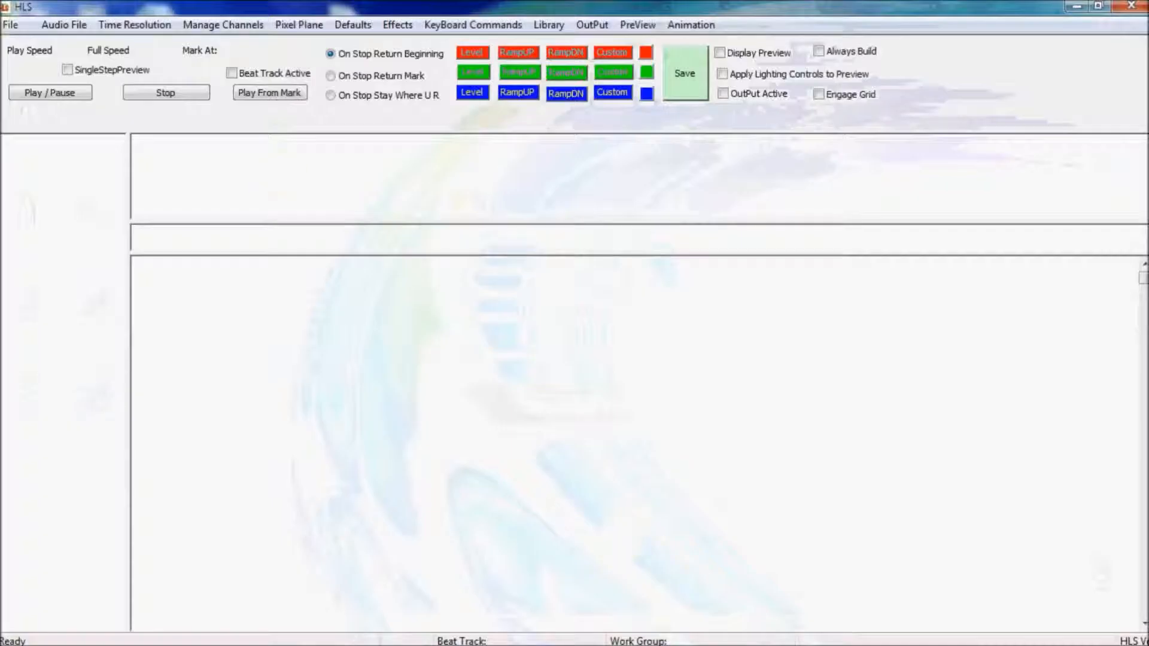
pyautogui.click(10, 24)
pyautogui.click(36, 43)
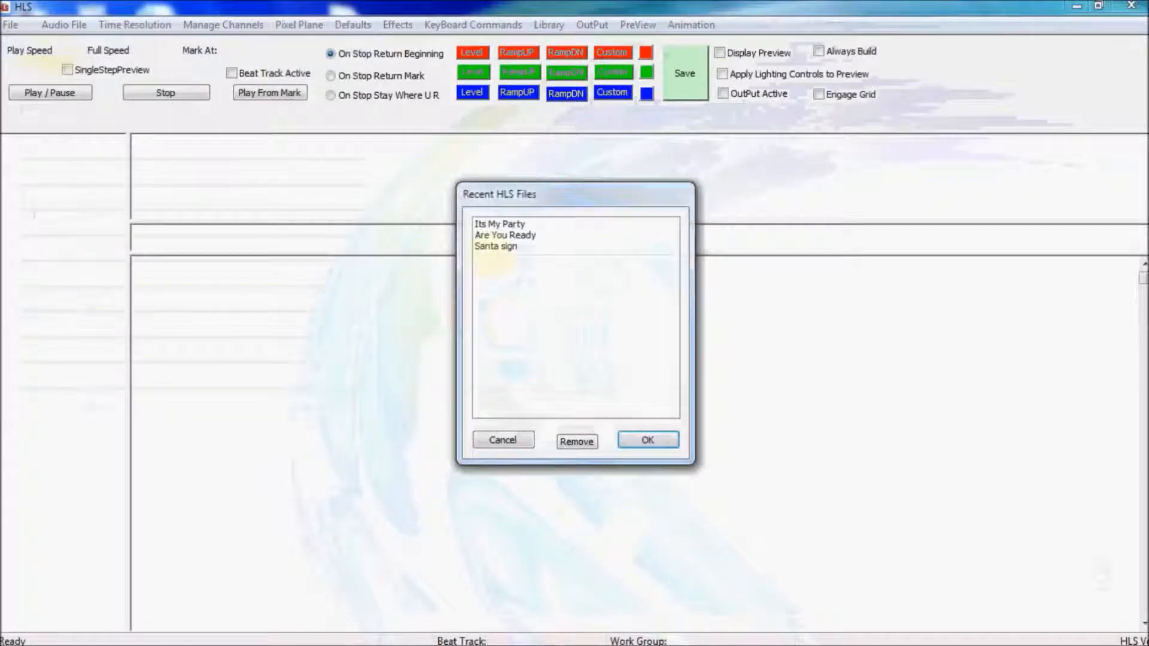
pyautogui.click(503, 440)
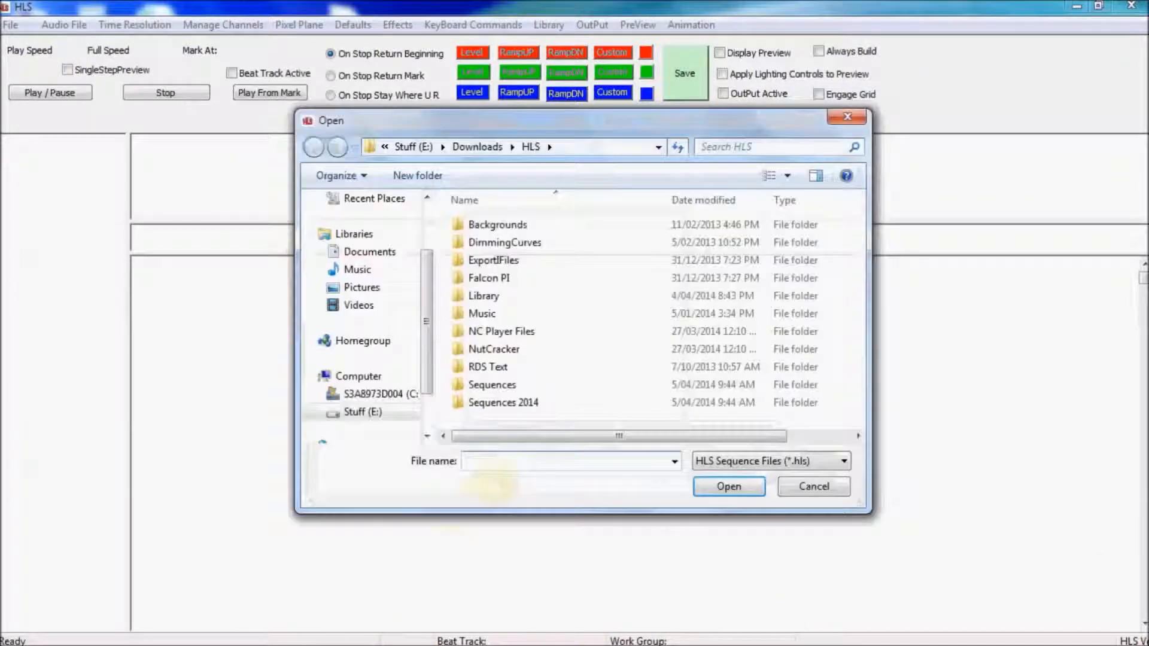
pyautogui.click(813, 486)
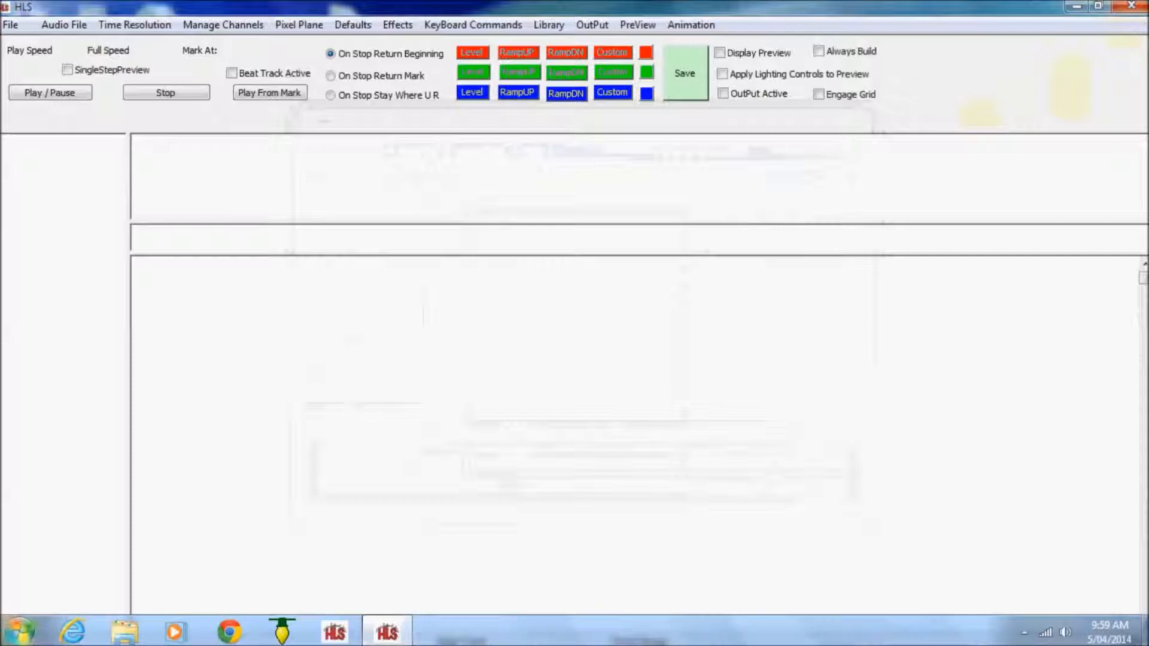
# Copy the Are You Ready folder from Downloads > HLS > Sequences in the file explorer
pyautogui.click(20, 631)
pyautogui.click(257, 338)
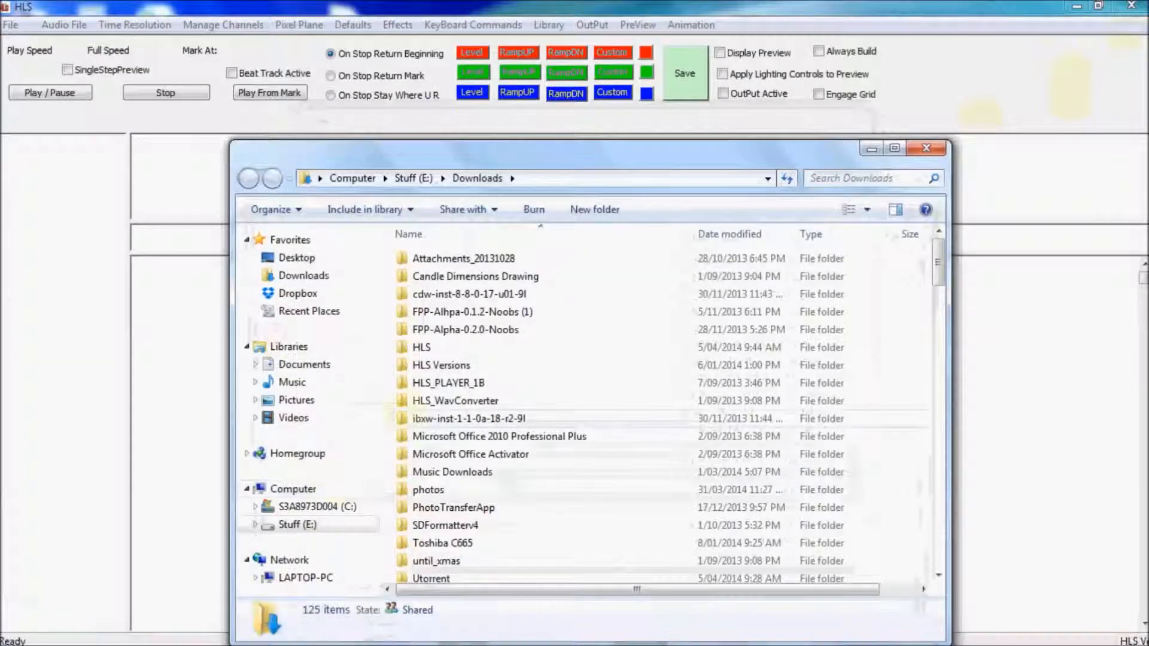
pyautogui.doubleClick(422, 352)
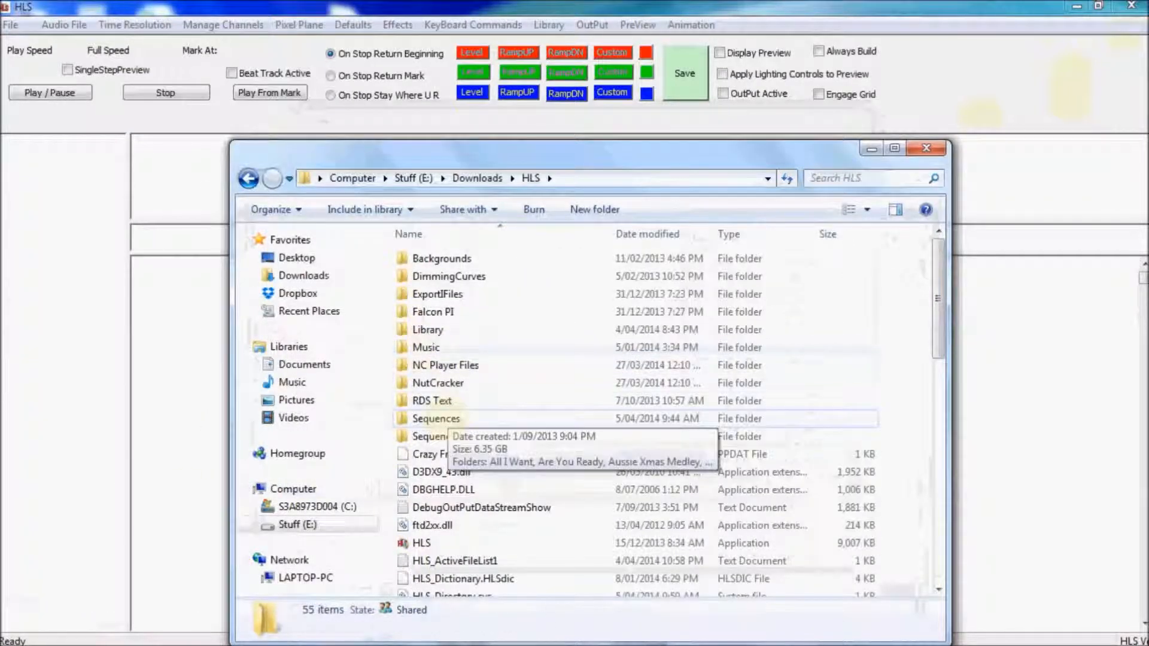
pyautogui.doubleClick(436, 419)
pyautogui.rightClick(430, 275)
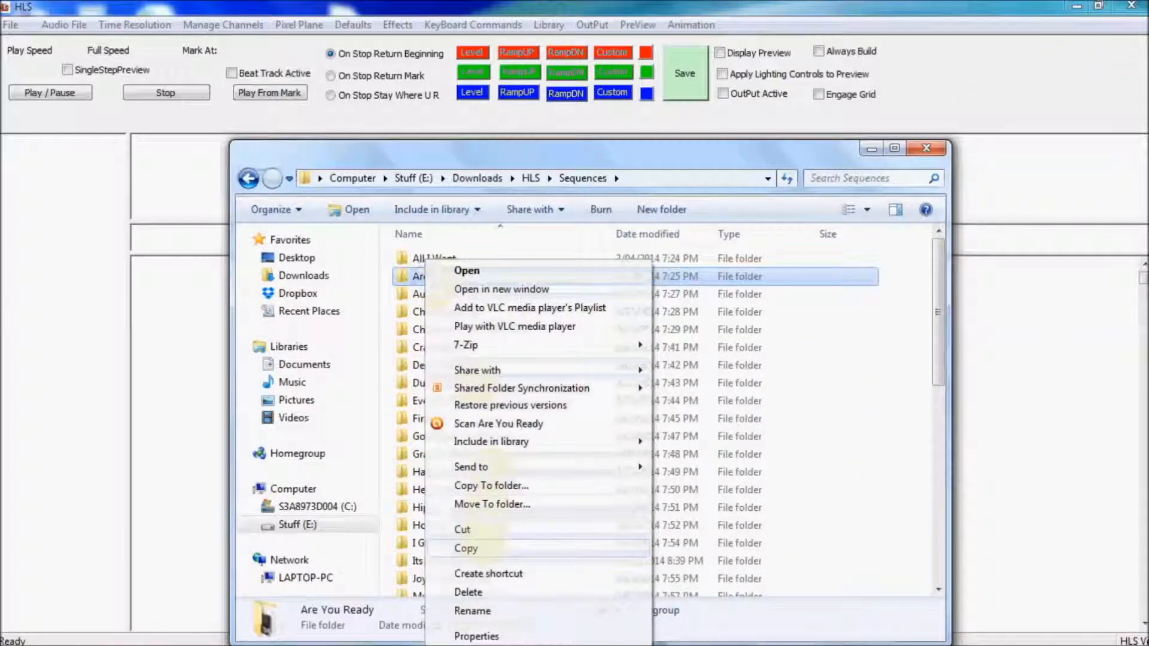
pyautogui.click(467, 548)
# Paste the copied Are You Ready folder into the Sequences 2014 folder and close the folder window
pyautogui.click(249, 178)
pyautogui.doubleClick(446, 436)
pyautogui.rightClick(453, 379)
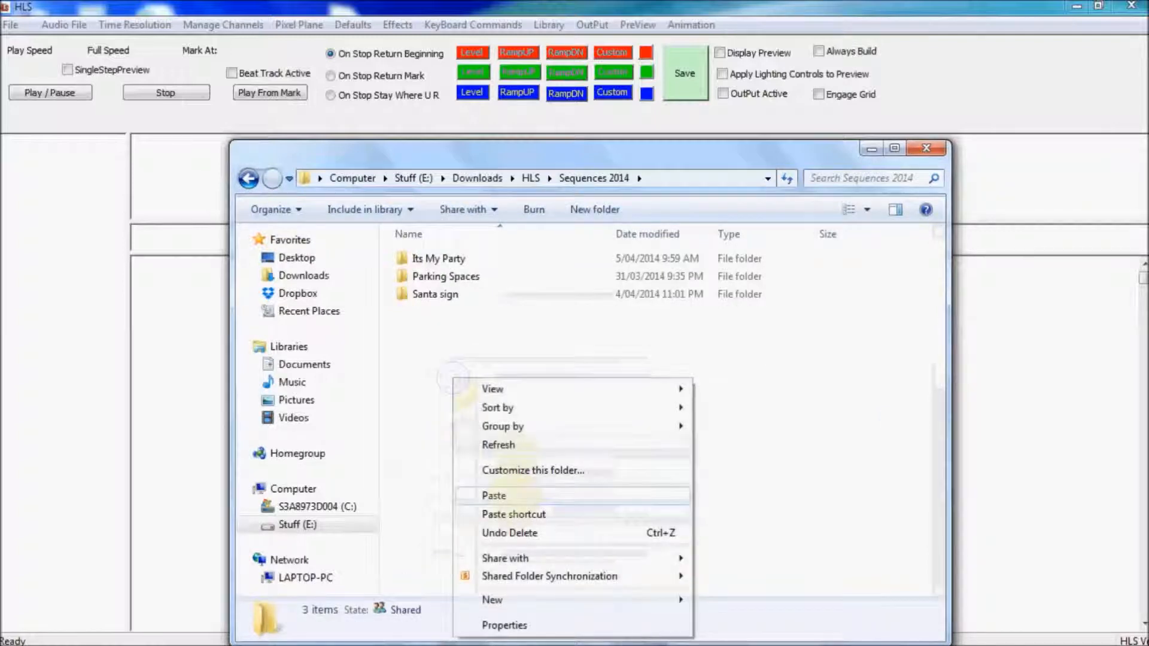
pyautogui.click(514, 496)
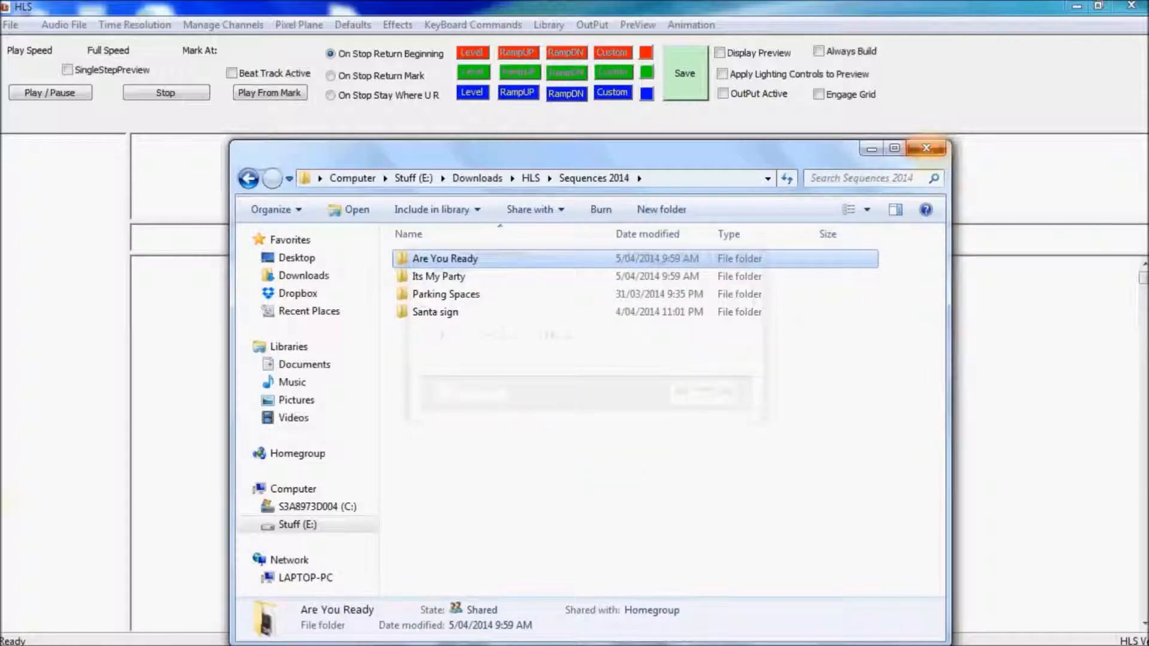
pyautogui.click(926, 148)
# Open the Are You Ready sequence from the recent HLS files
pyautogui.hotkey('alt', 'f')
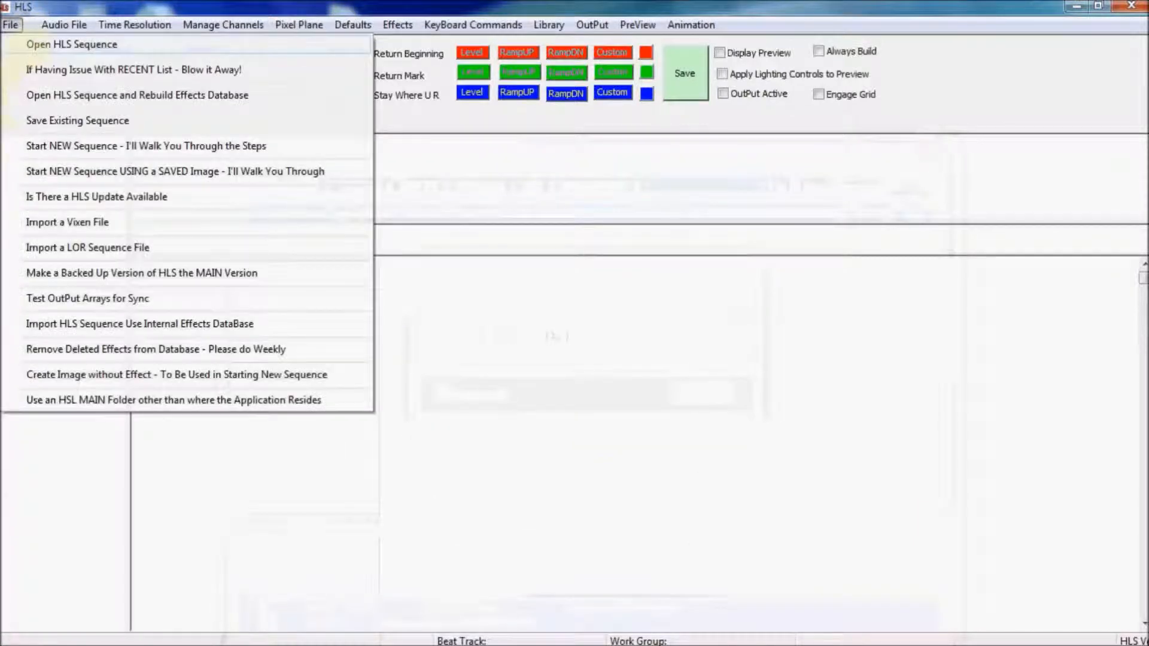
pyautogui.press('Return')
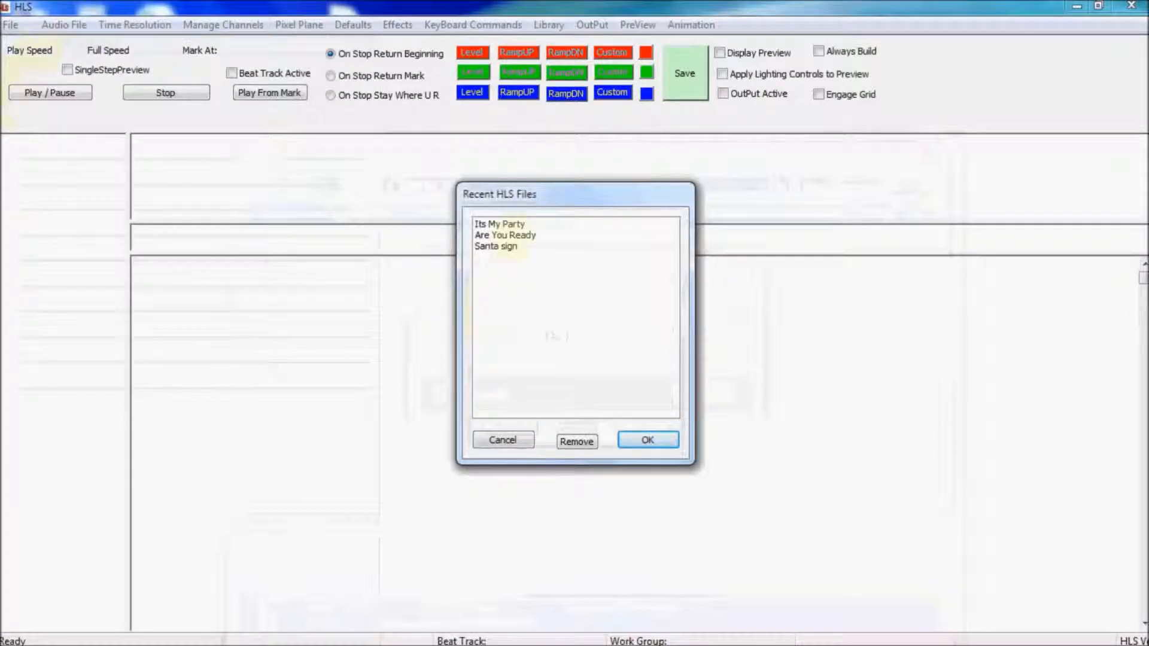
pyautogui.click(506, 235)
pyautogui.click(648, 440)
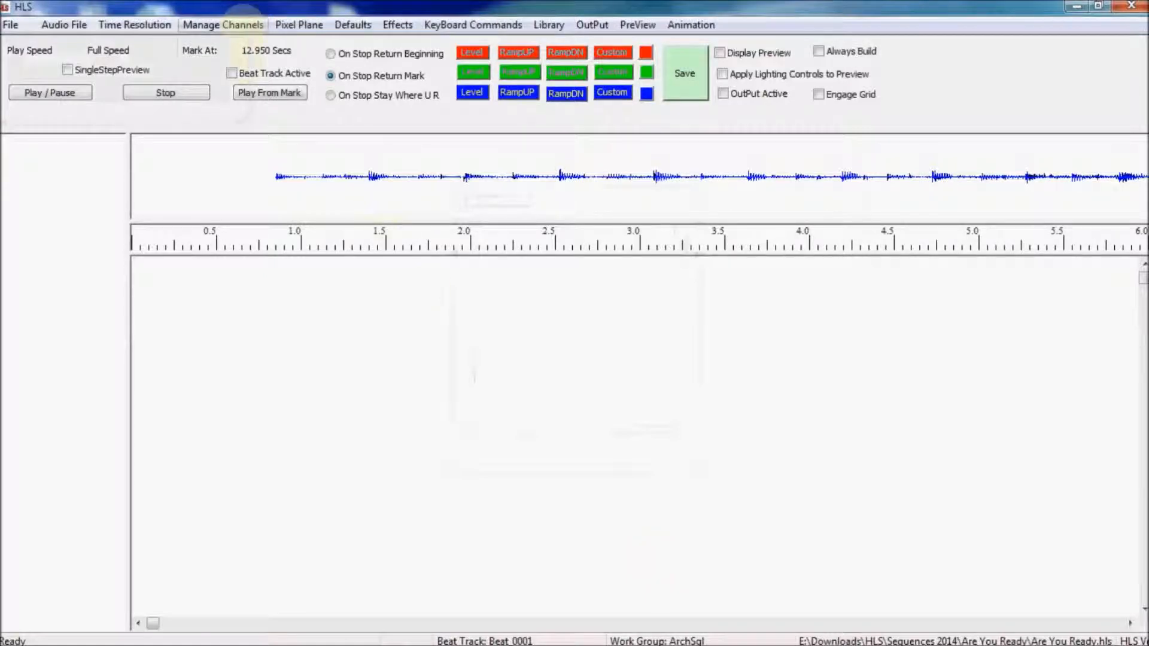
# Set the displayed work group of the Are You Ready sequence to All
pyautogui.click(222, 24)
pyautogui.click(282, 94)
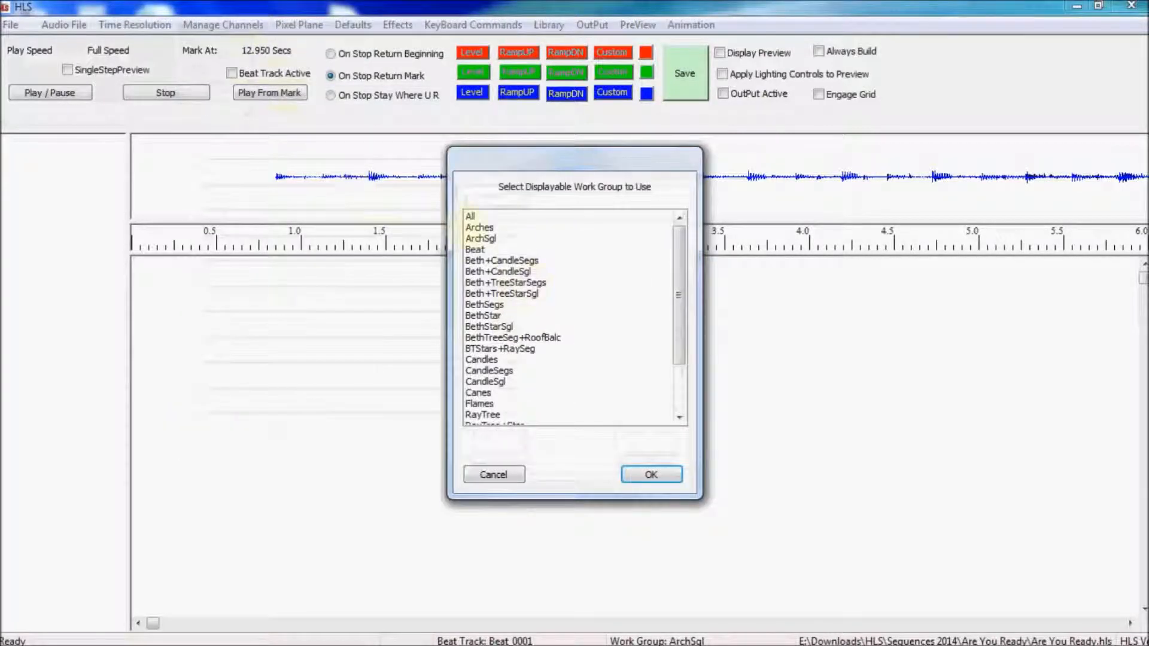
pyautogui.click(471, 216)
pyautogui.click(646, 474)
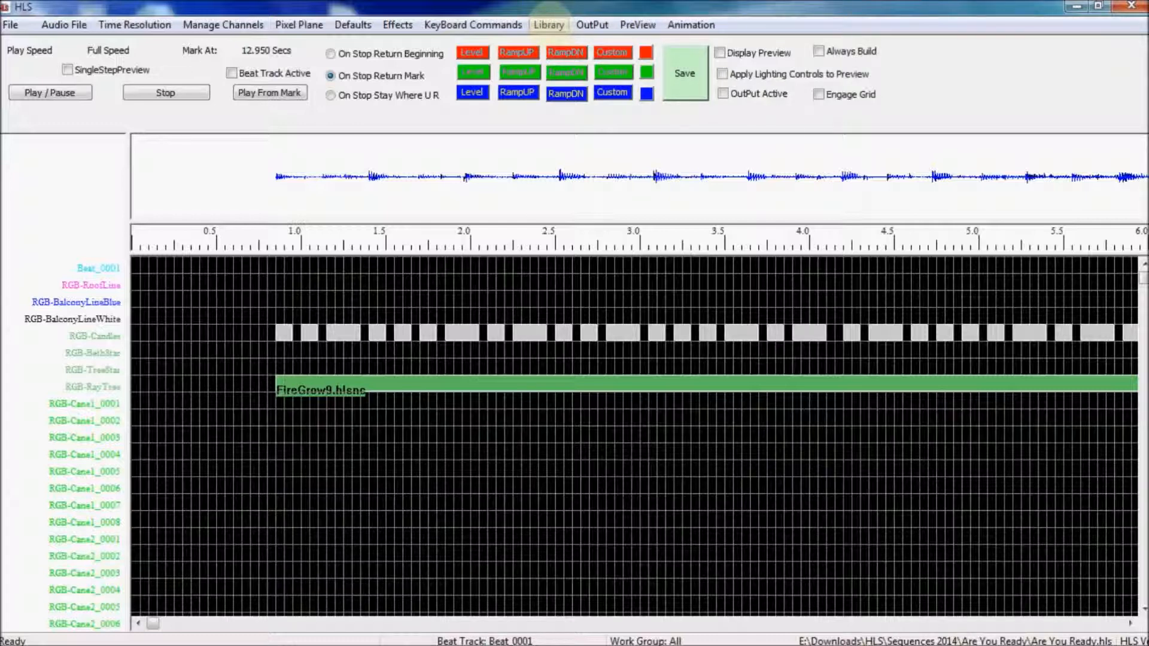
# Load the channel layout "Layout 4-4-14 up to pixicles" from the A A A library into the sequence
pyautogui.click(548, 25)
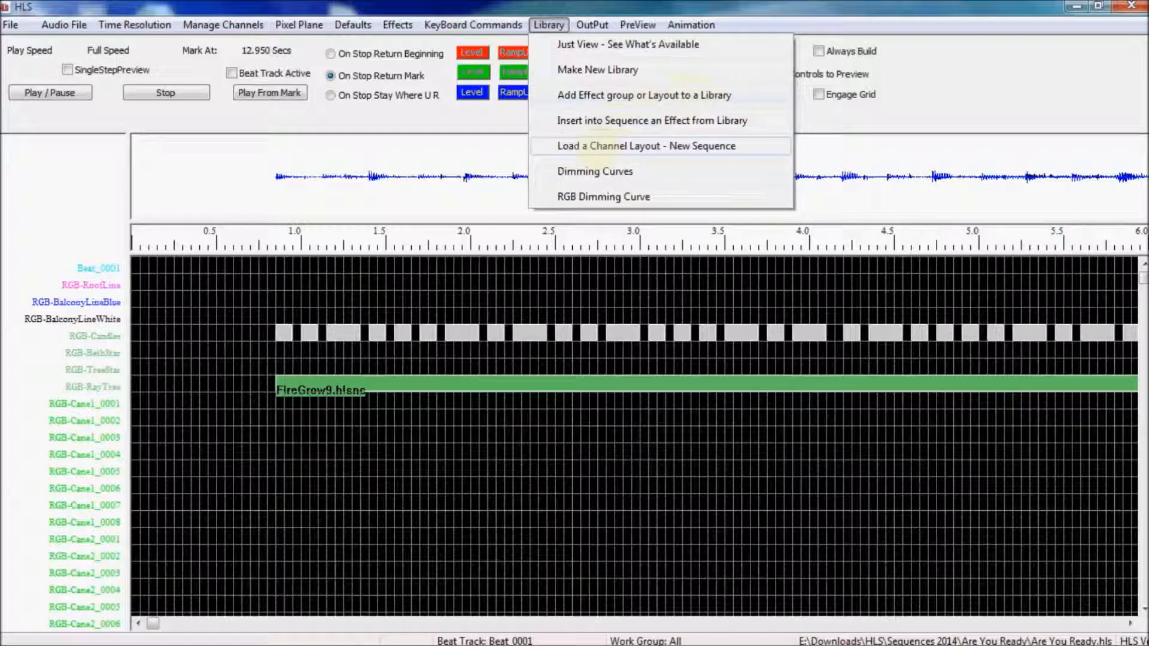
pyautogui.click(592, 146)
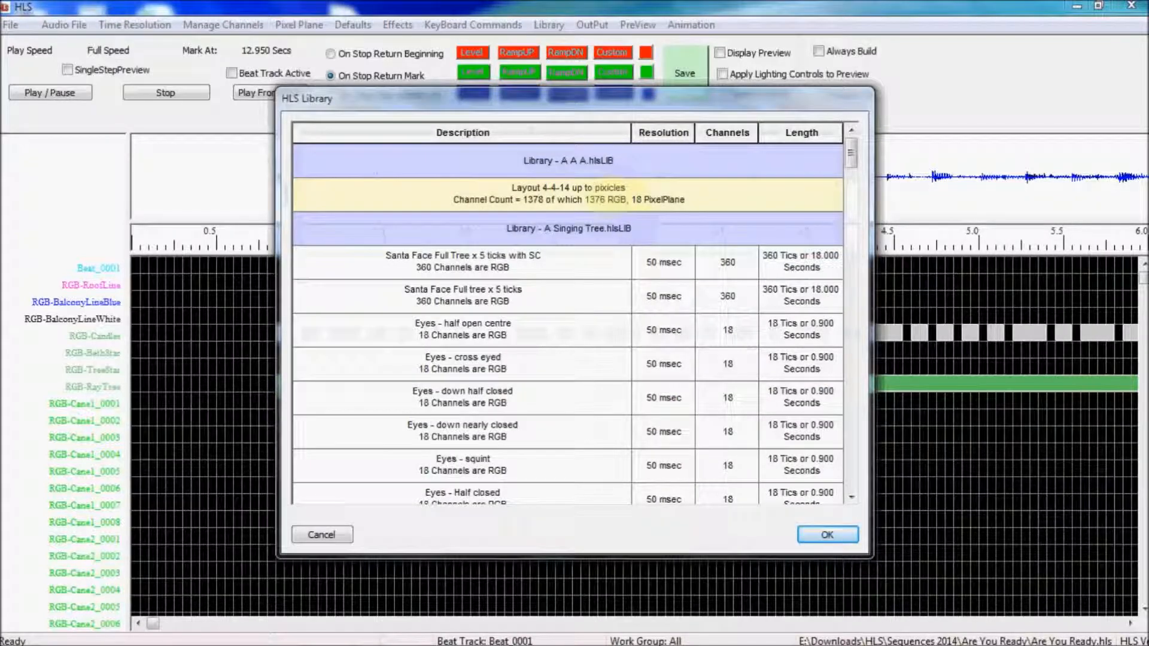
pyautogui.click(605, 198)
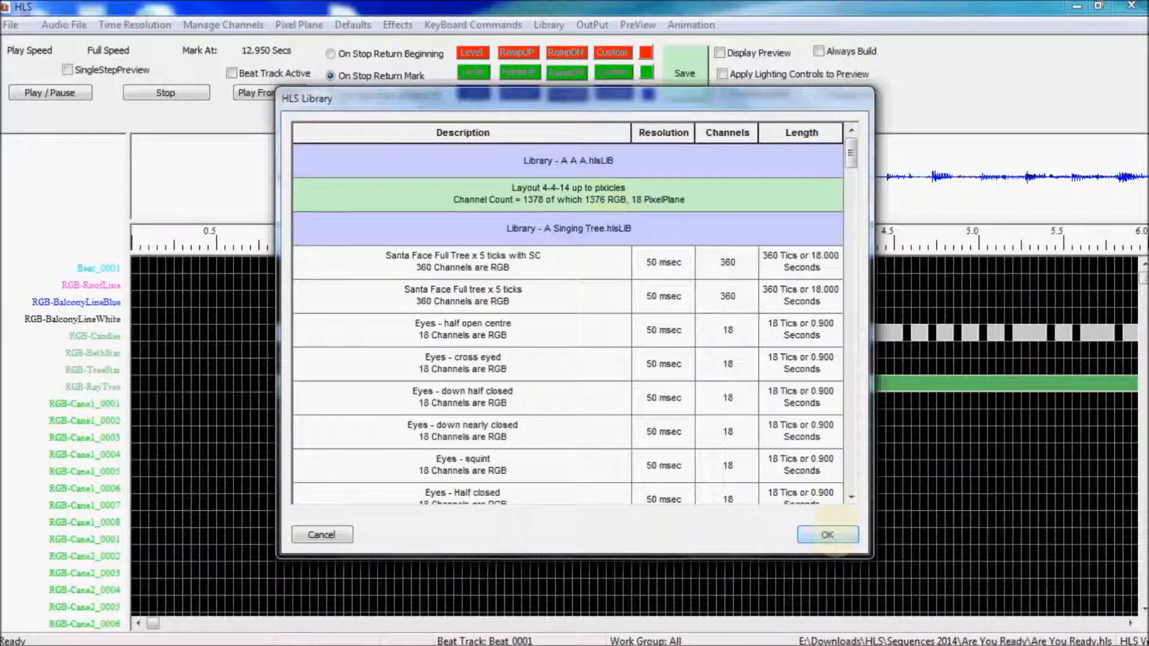
pyautogui.click(827, 534)
pyautogui.click(642, 394)
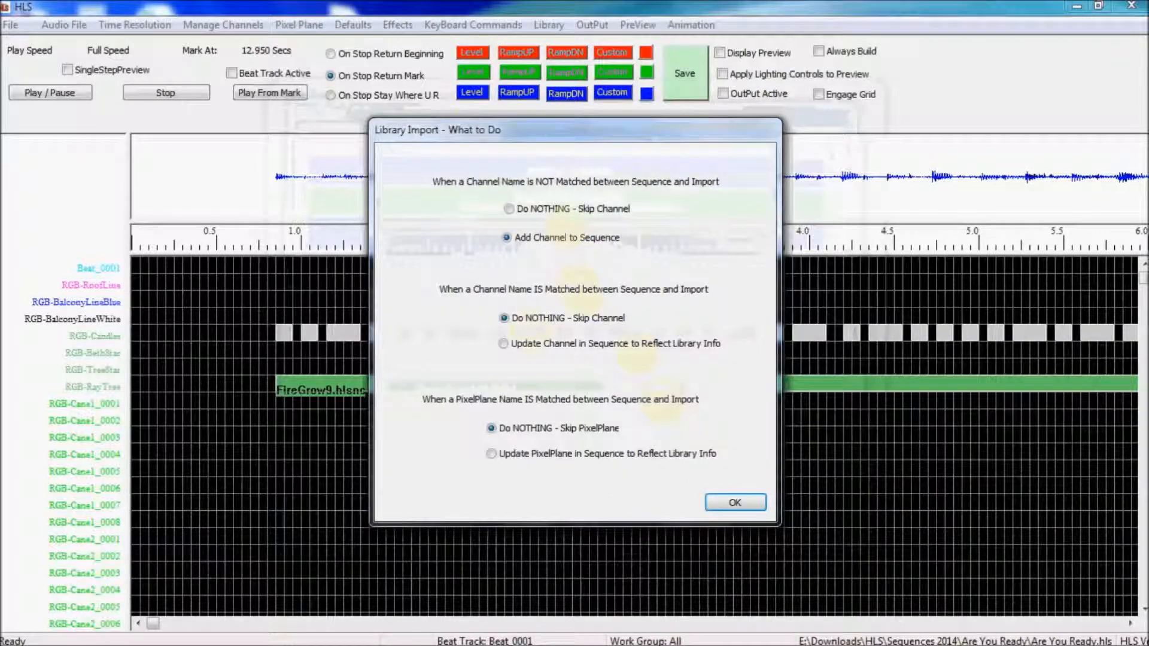
# Run the library import with matched channels and matched PixelPlanes updated in the sequence to reflect the library info
pyautogui.click(520, 344)
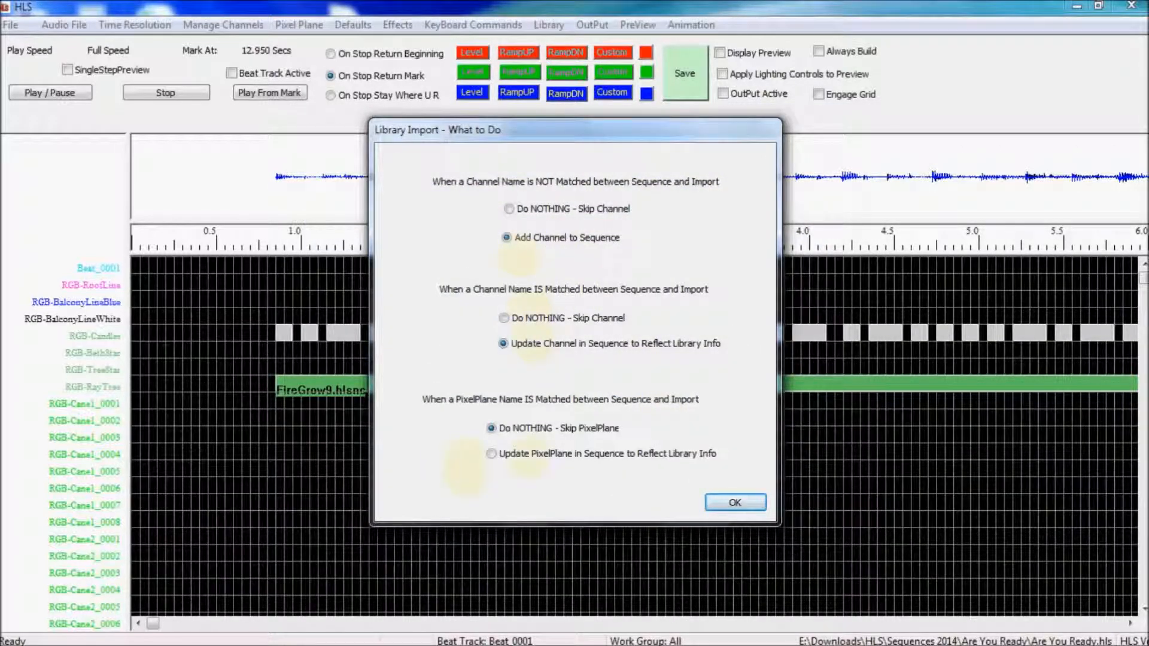
pyautogui.click(491, 454)
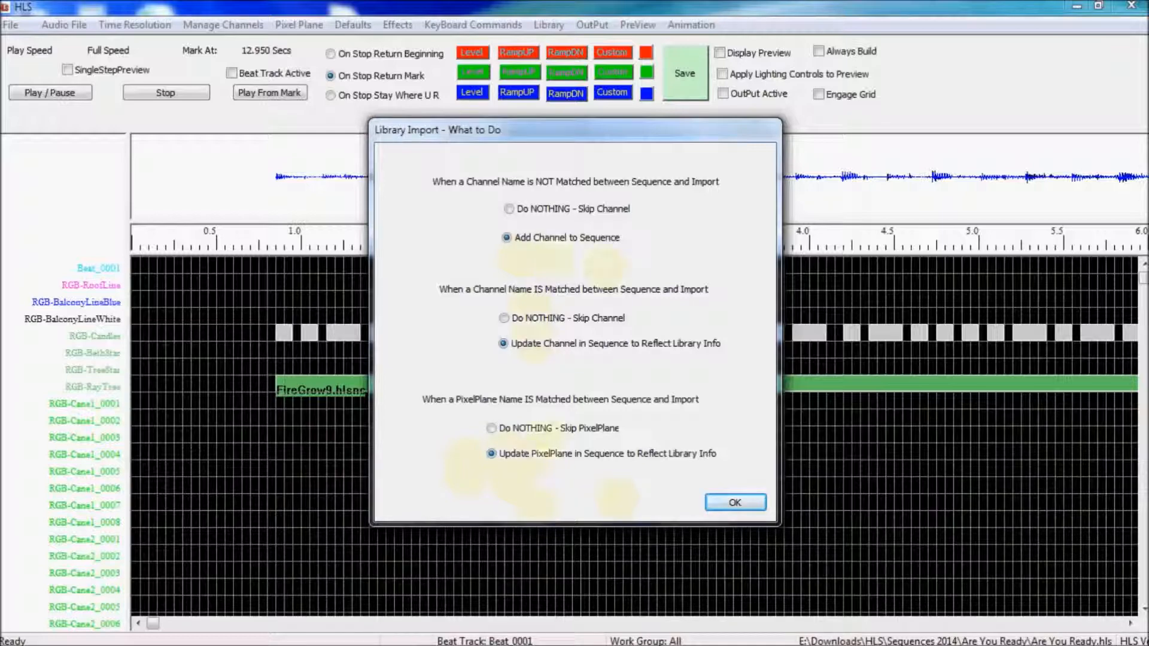
pyautogui.click(735, 502)
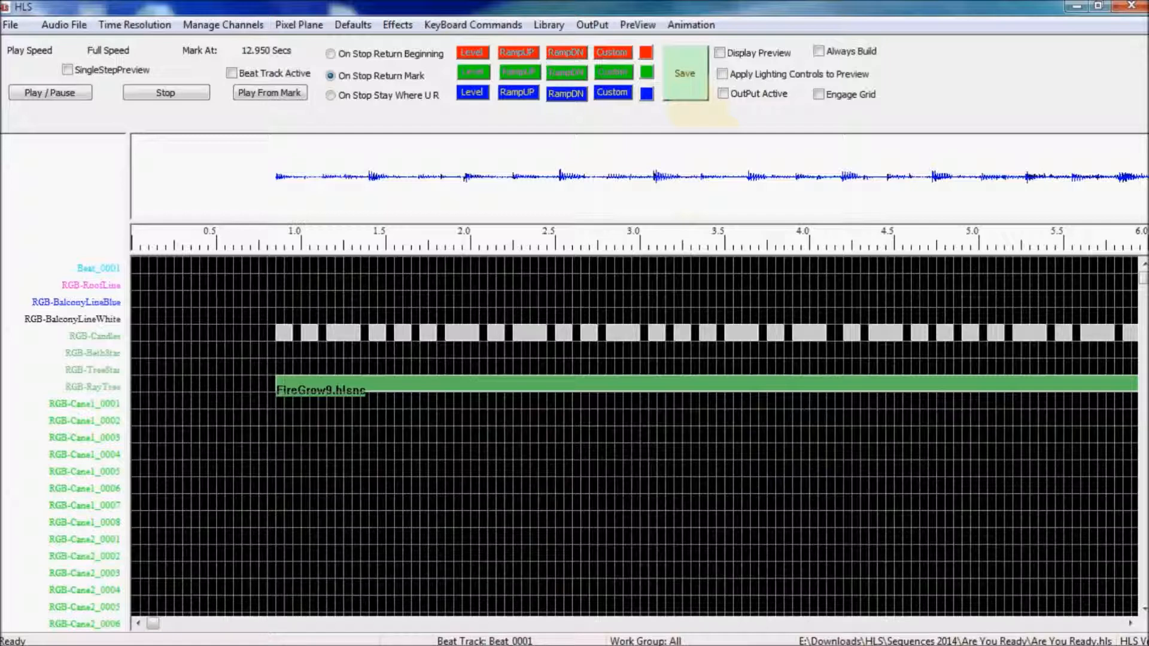
# Try to save the Are You Ready sequence, submit the crash report without a statement, and restart HLS
pyautogui.click(685, 74)
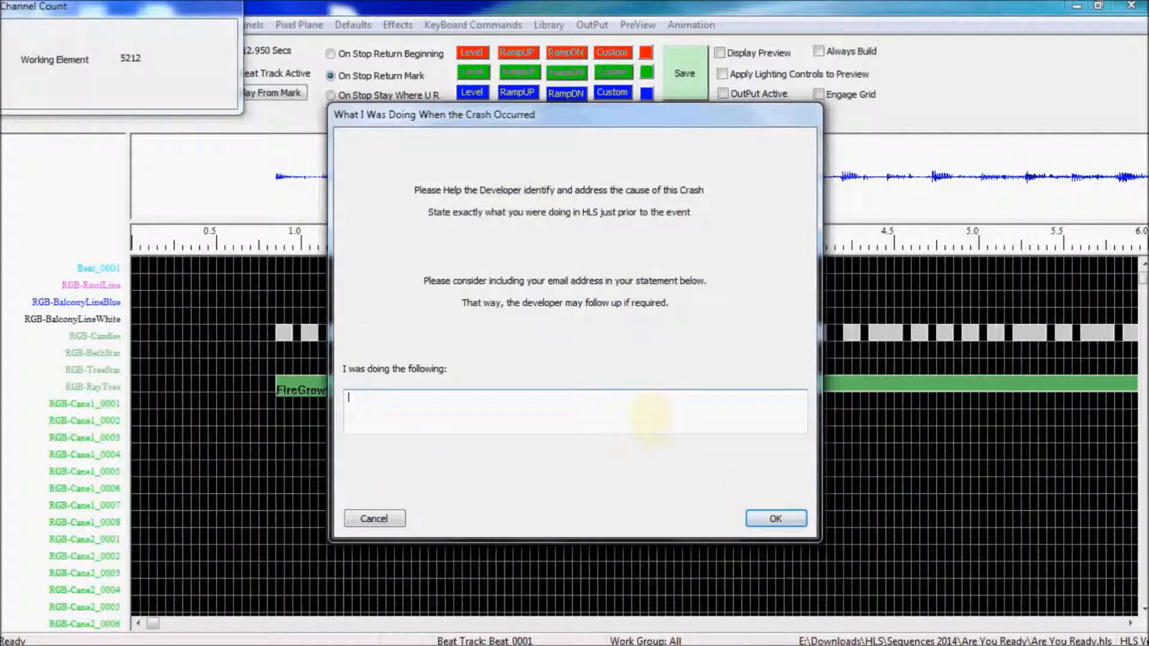
pyautogui.click(775, 518)
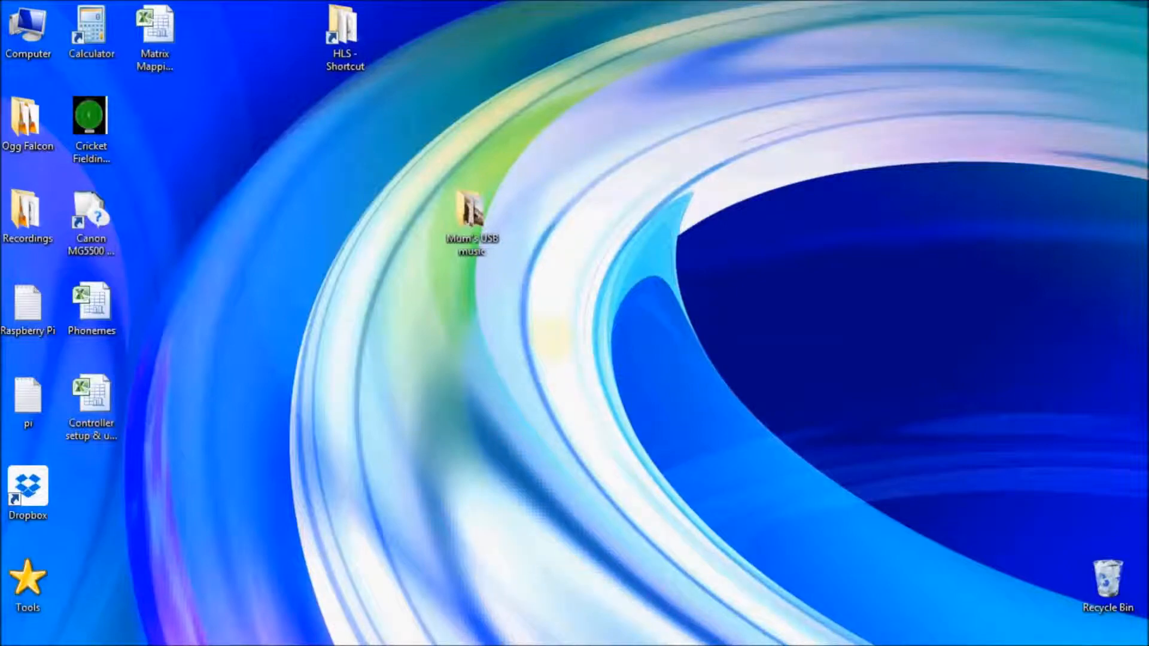
pyautogui.click(639, 405)
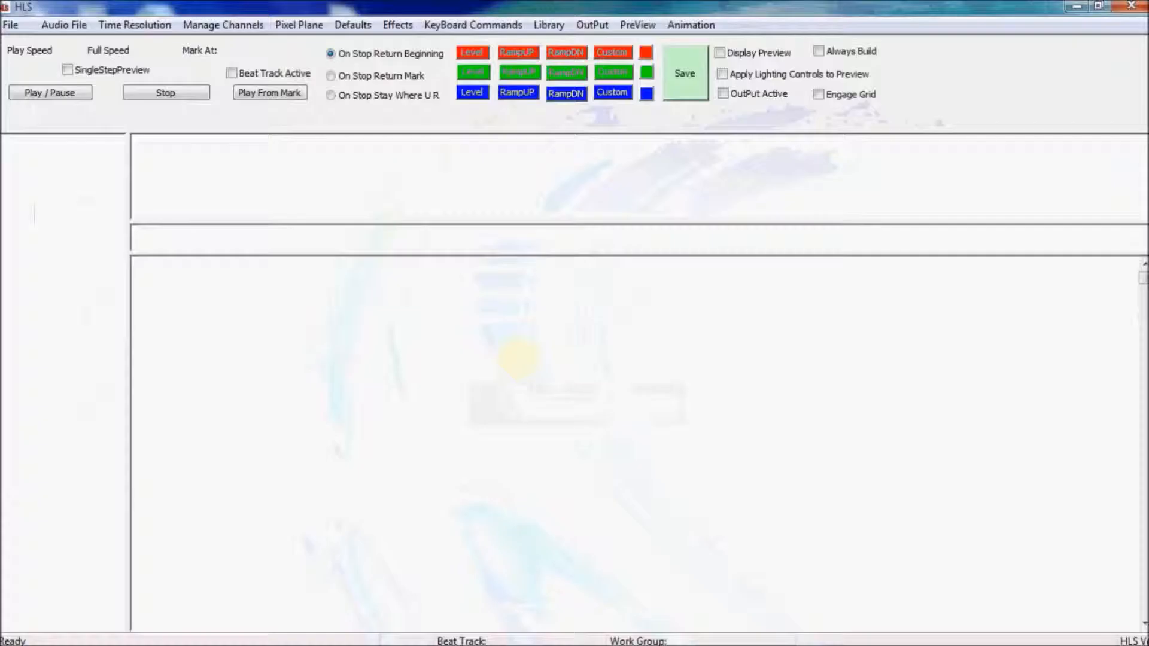
# Try to reopen the Are You Ready sequence from the recent HLS files
pyautogui.click(10, 24)
pyautogui.click(60, 46)
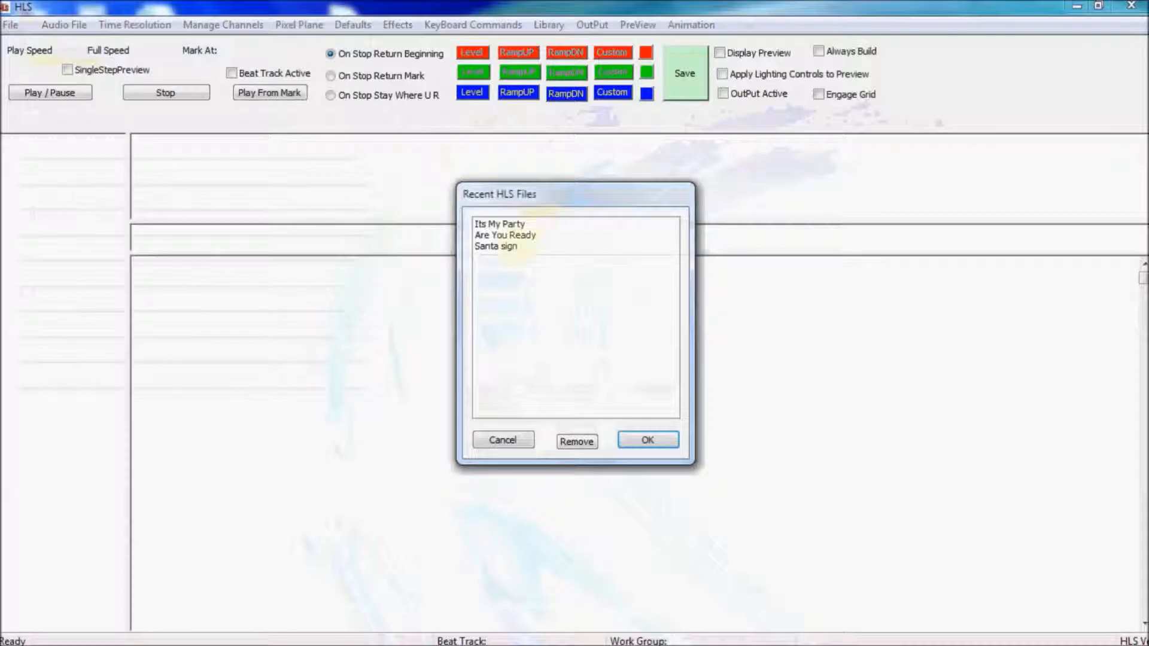
pyautogui.click(508, 235)
pyautogui.click(648, 440)
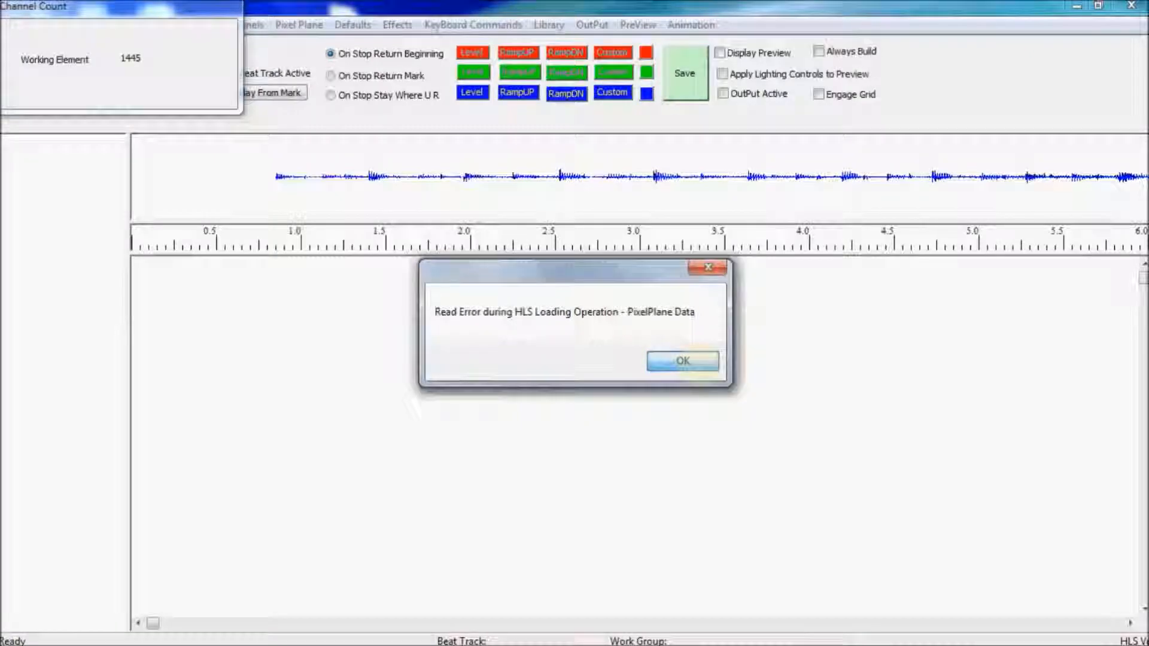
pyautogui.click(684, 361)
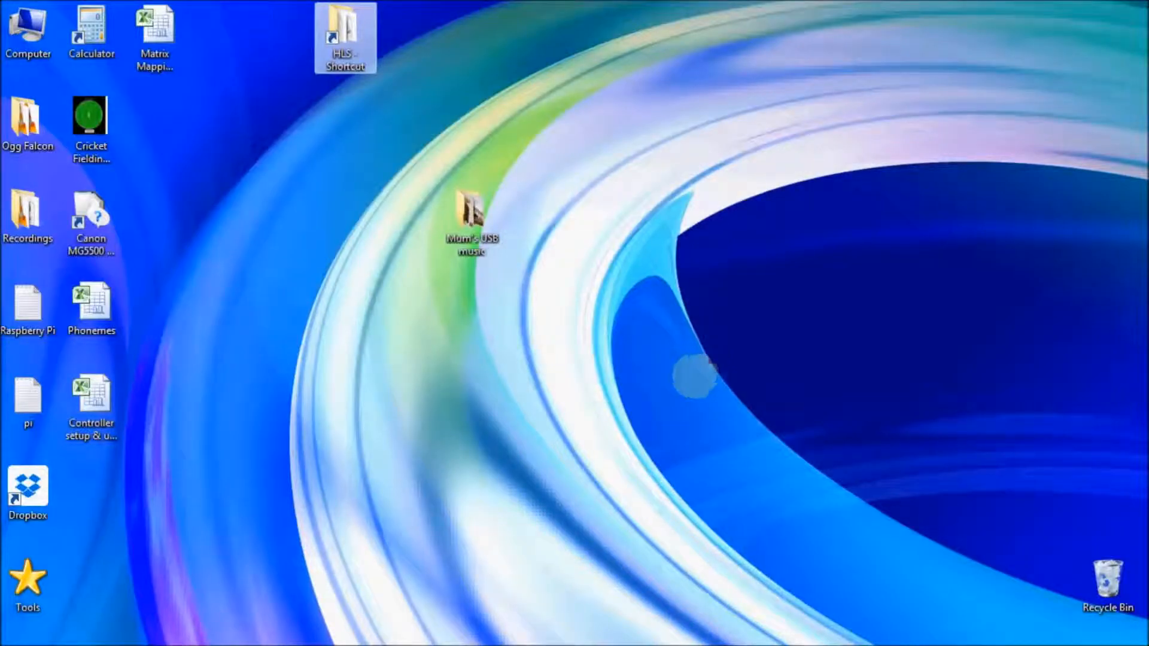